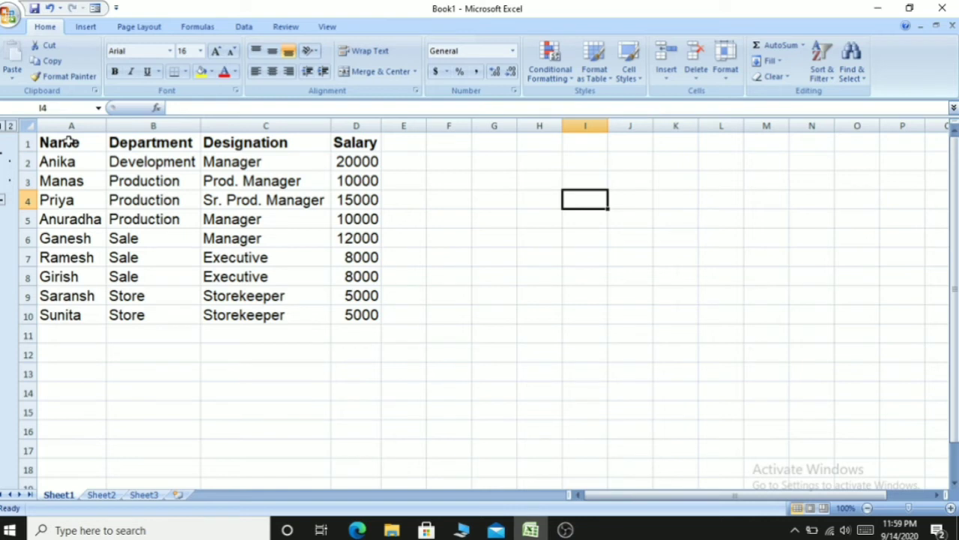
# Turn on filtering for the employee table in A1:D10, including its header row
pyautogui.click(244, 27)
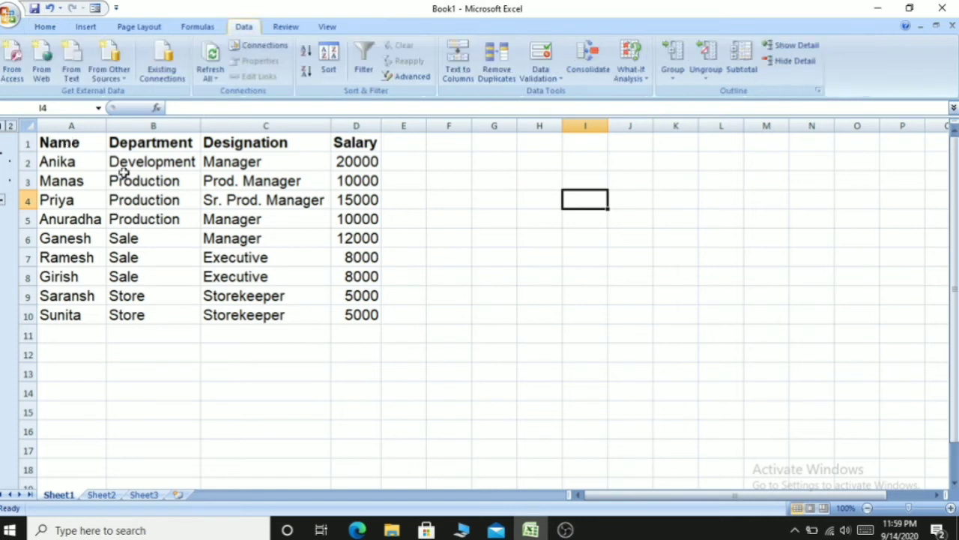
pyautogui.moveTo(59, 142); pyautogui.dragTo(367, 303)
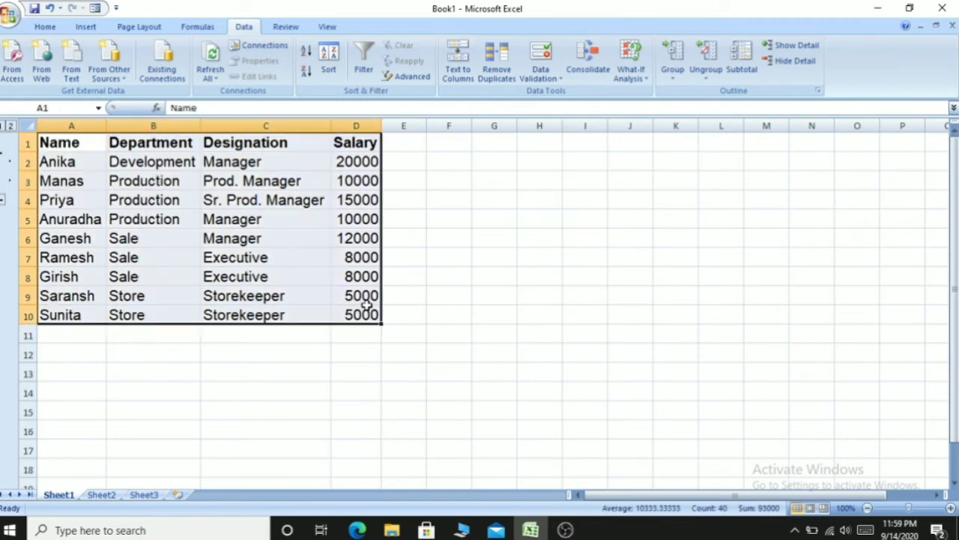
pyautogui.click(362, 73)
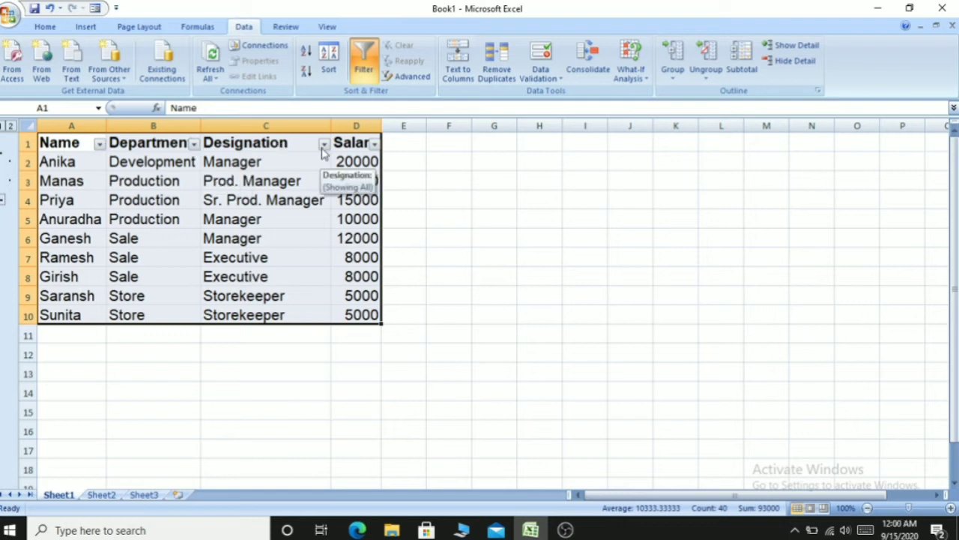
# Filter the Department column to show only Production, excluding Development, Sale and Store
pyautogui.click(193, 143)
pyautogui.click(81, 278)
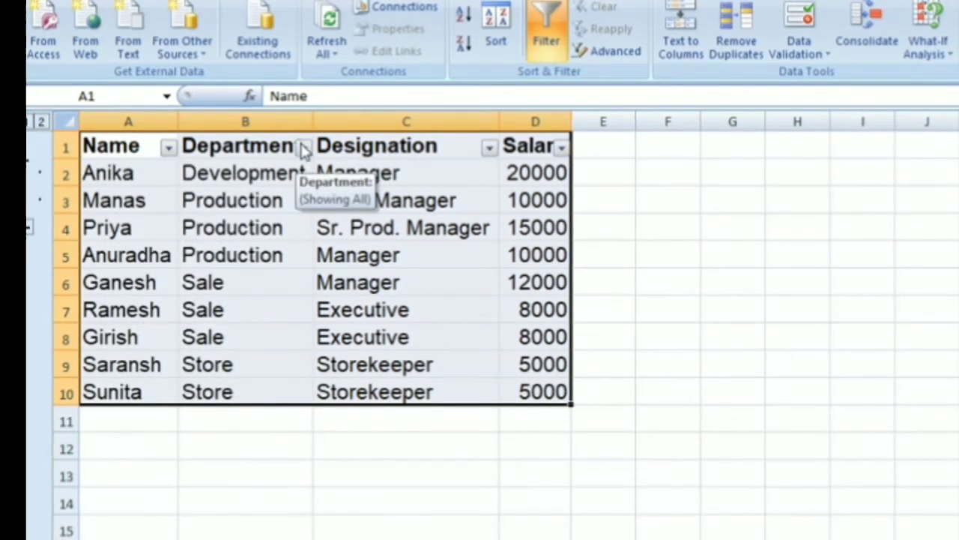
pyautogui.click(304, 149)
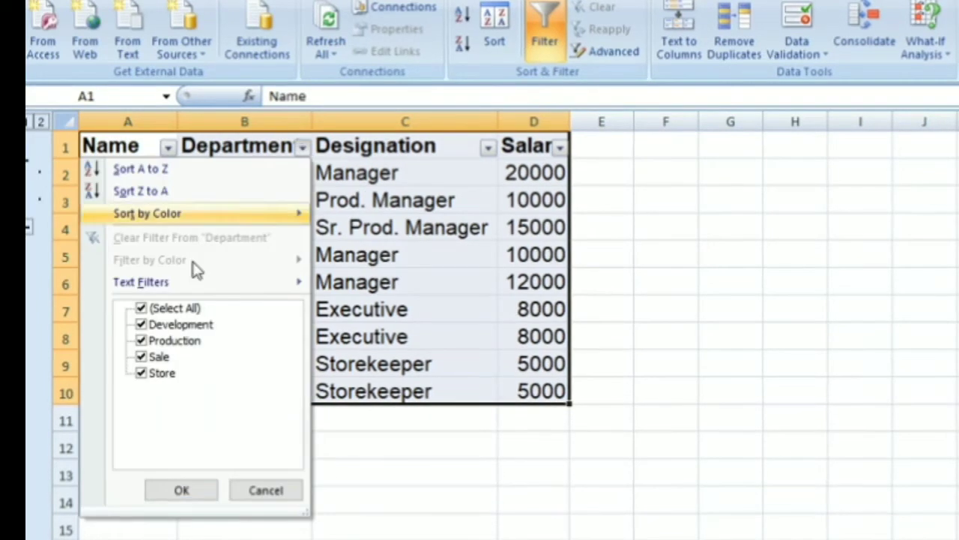
pyautogui.click(140, 324)
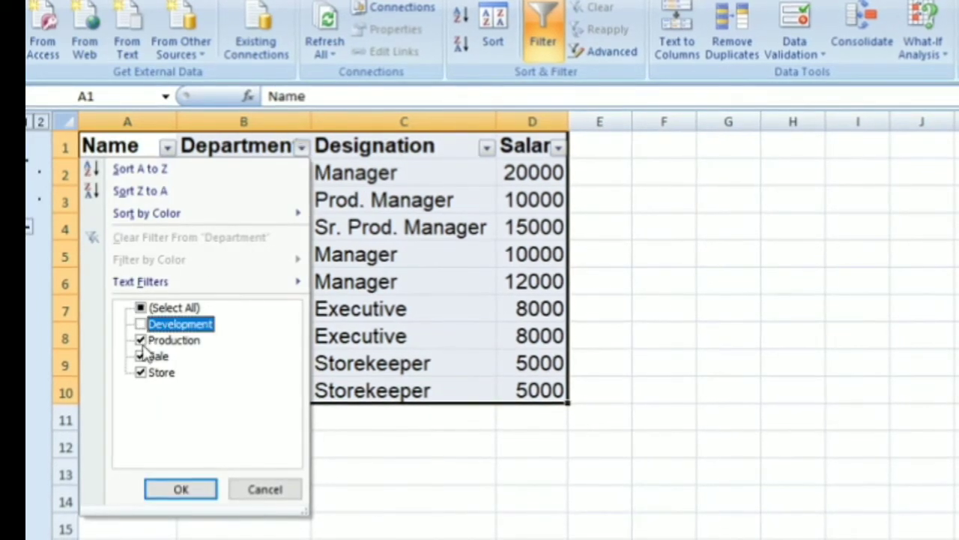
pyautogui.click(140, 356)
pyautogui.click(140, 372)
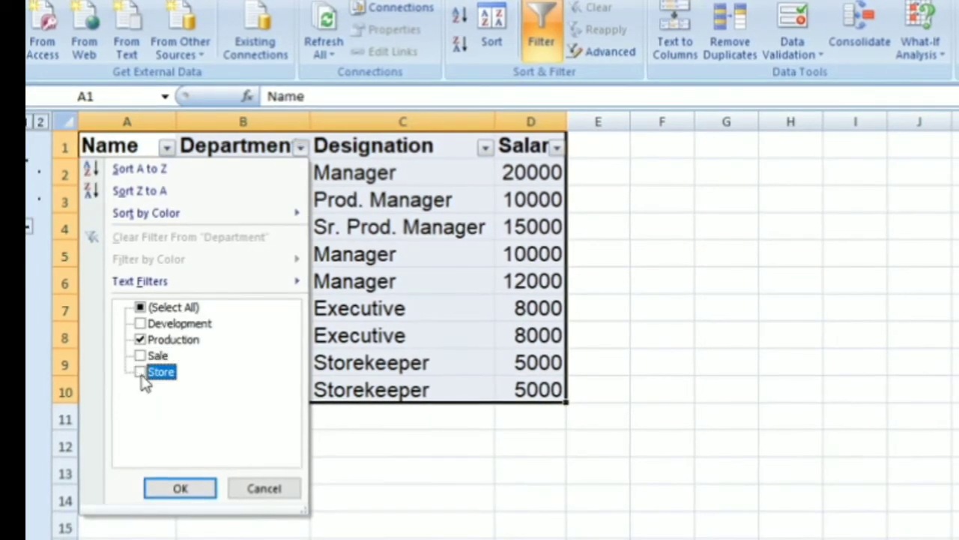
pyautogui.click(184, 488)
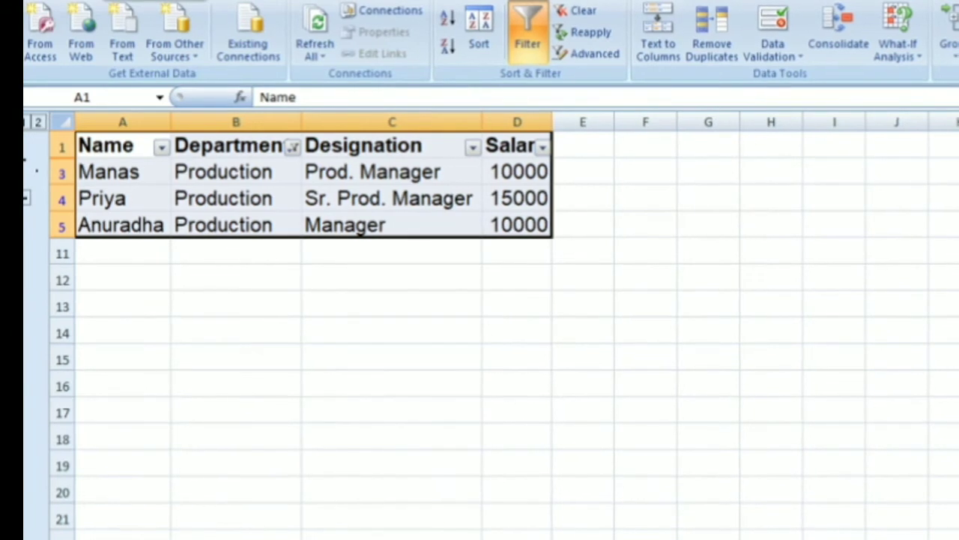
# Undo the Department filter and turn off filtering for the table
pyautogui.hotkey('ctrl', 'z')
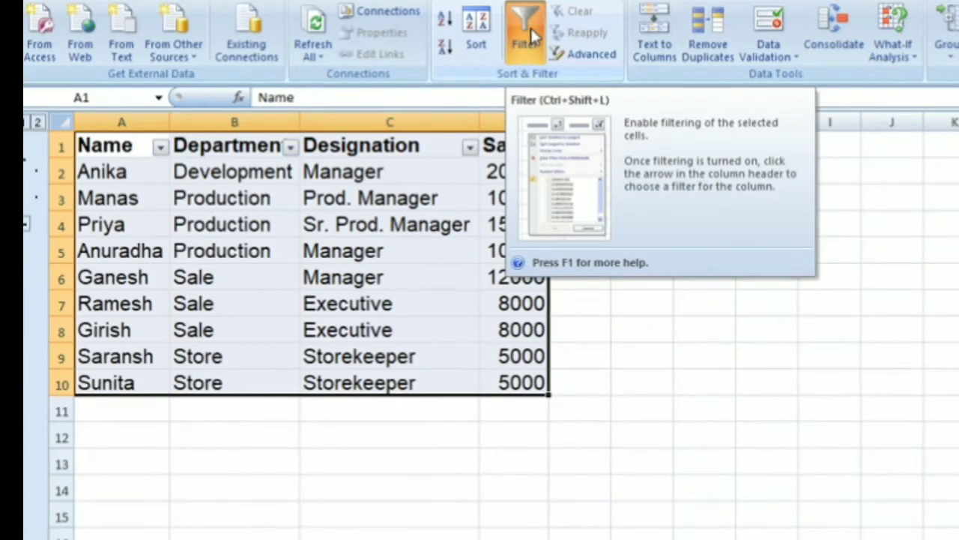
pyautogui.click(531, 28)
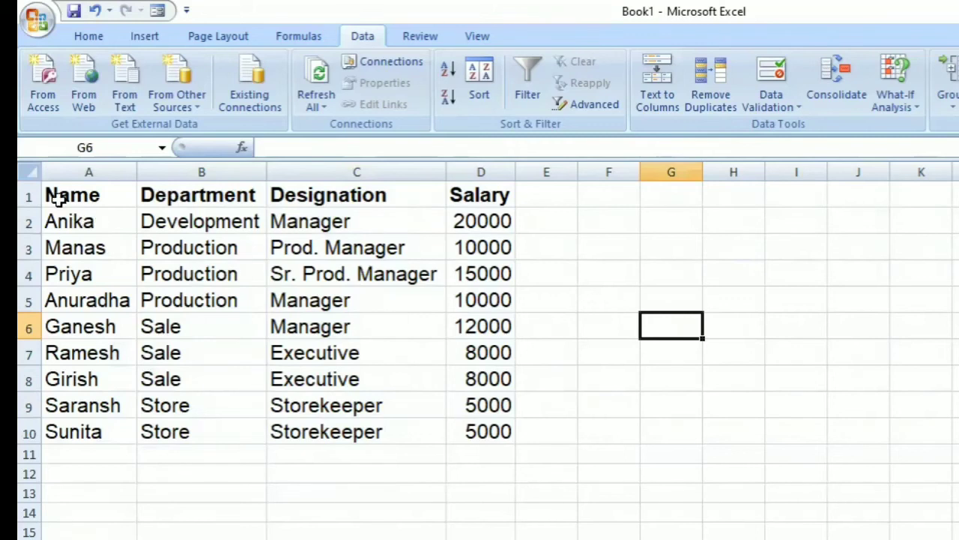
# Insert three blank rows above the table's header row
pyautogui.click(62, 196)
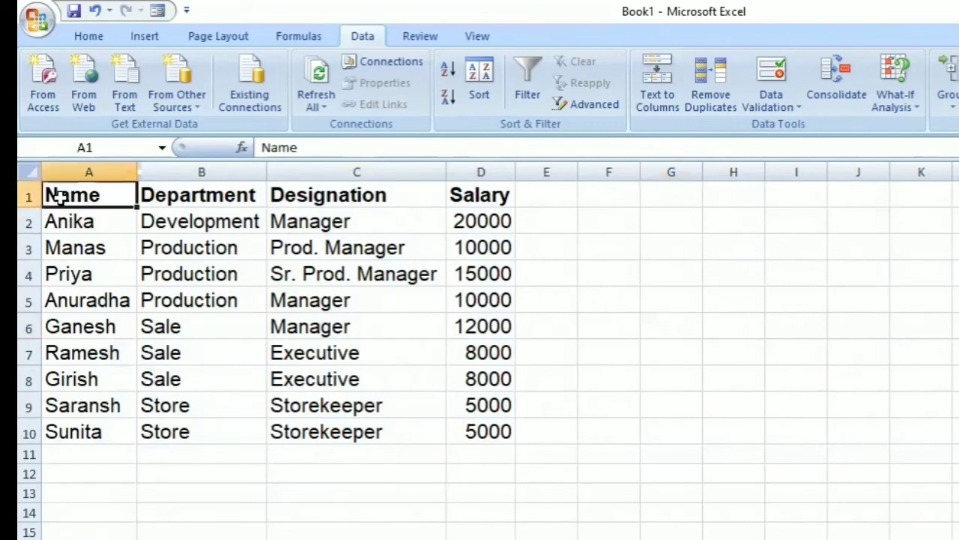
pyautogui.click(31, 196)
pyautogui.rightClick(34, 198)
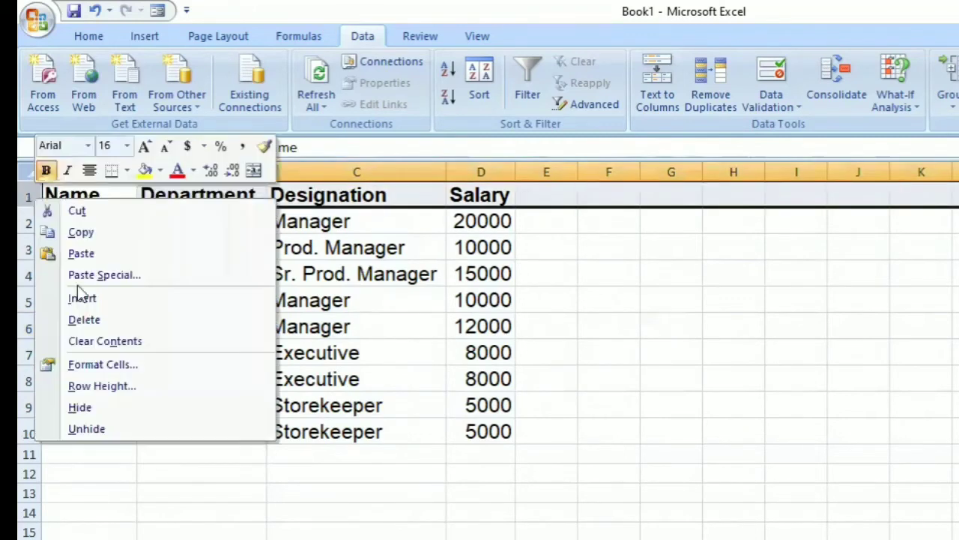
pyautogui.click(83, 299)
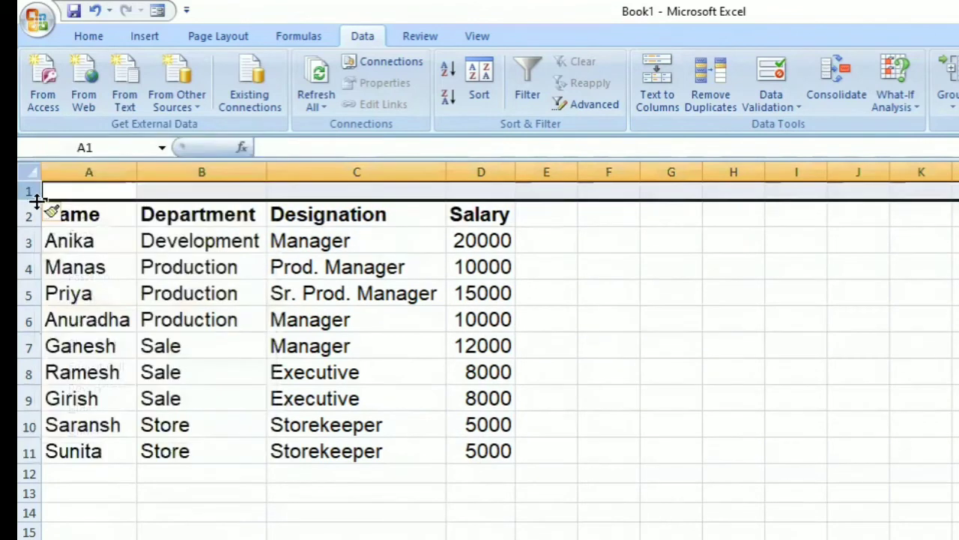
pyautogui.rightClick(34, 192)
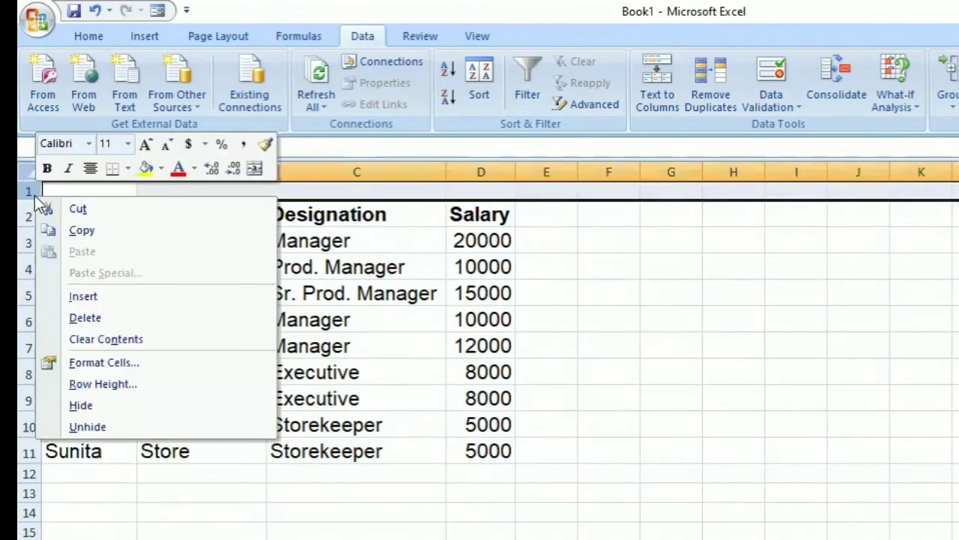
pyautogui.click(74, 297)
pyautogui.rightClick(30, 191)
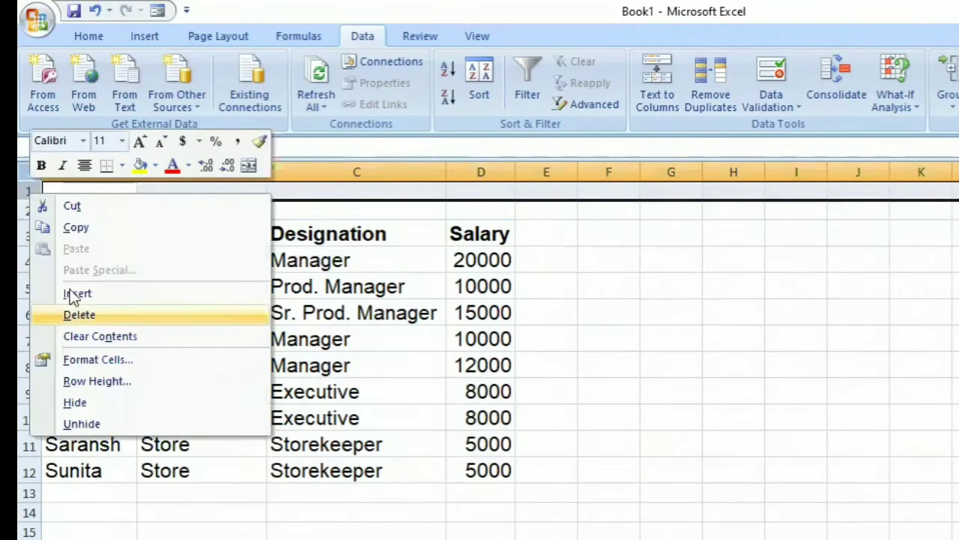
pyautogui.click(72, 293)
# Copy the header row from row 4 into row 1 and enter 10000 as the Salary criterion in D2
pyautogui.click(30, 255)
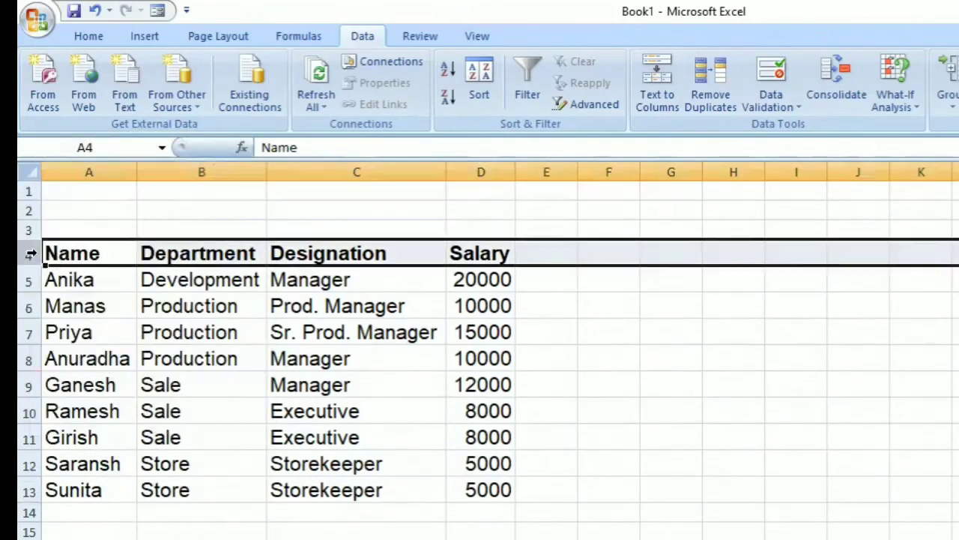
pyautogui.rightClick(33, 255)
pyautogui.click(60, 287)
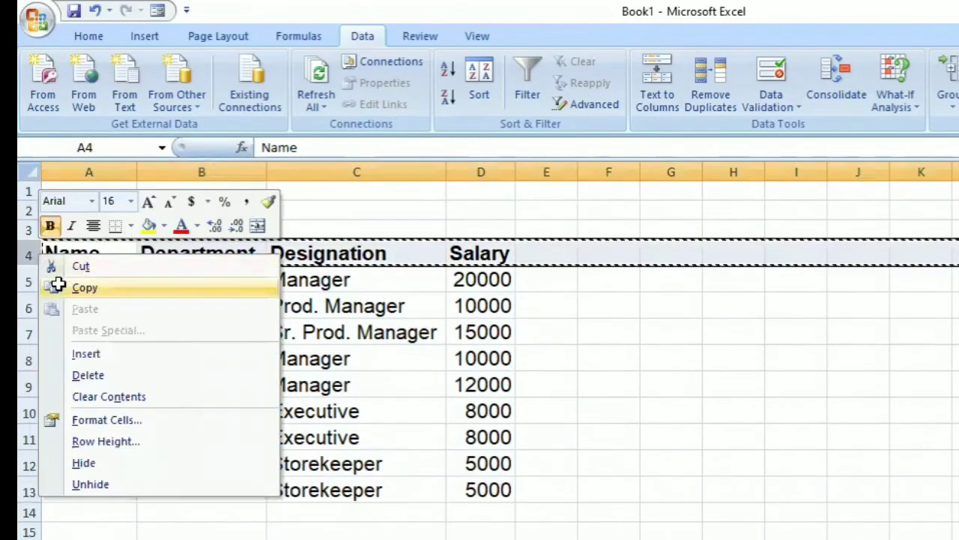
pyautogui.click(34, 195)
pyautogui.rightClick(35, 197)
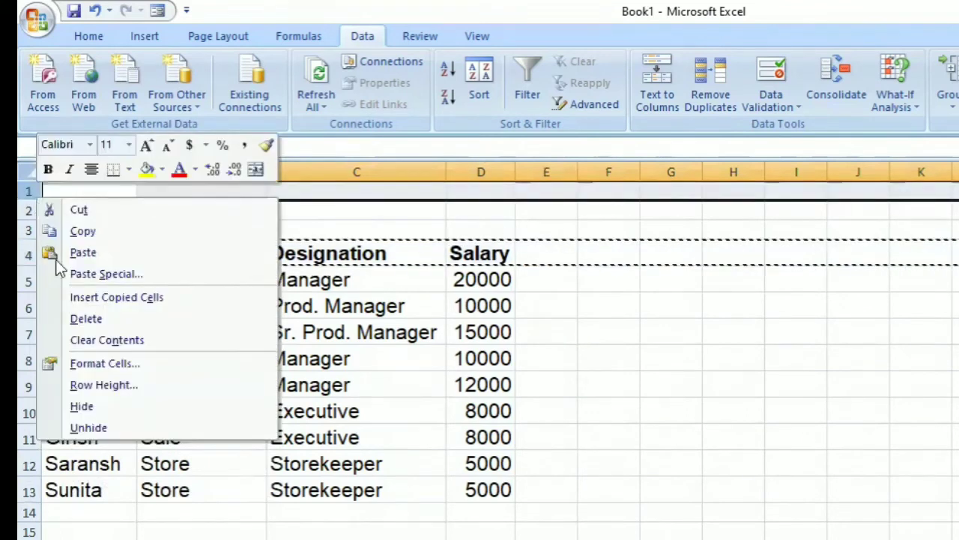
pyautogui.click(60, 253)
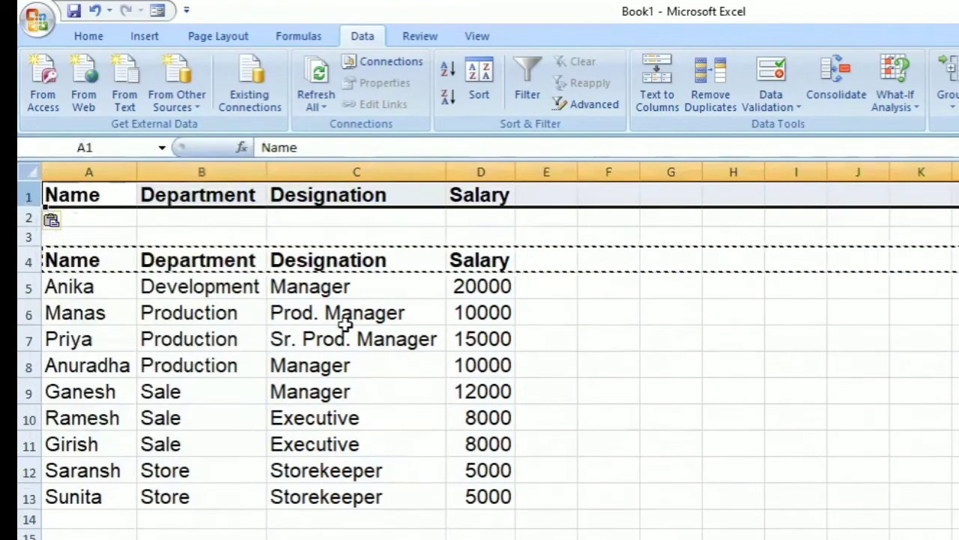
pyautogui.click(481, 211)
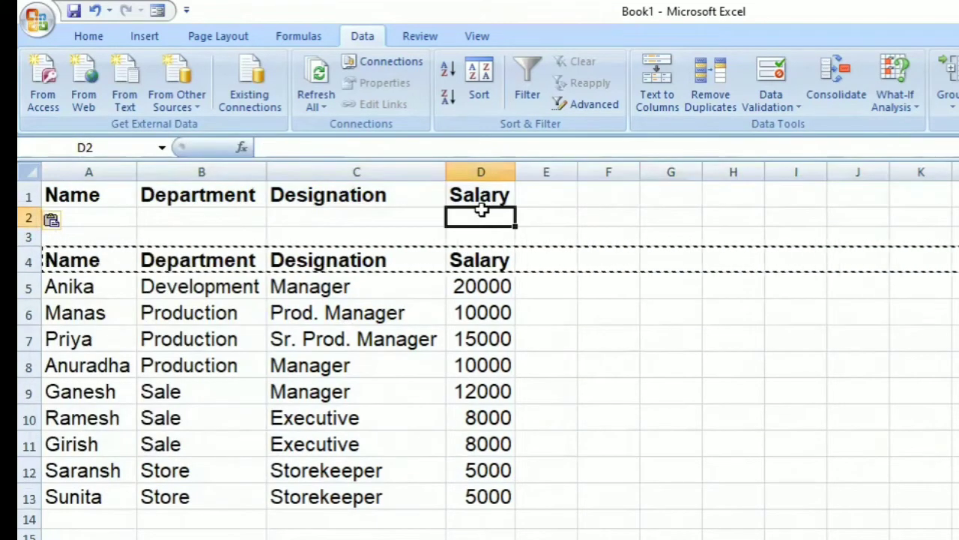
pyautogui.write('10000')
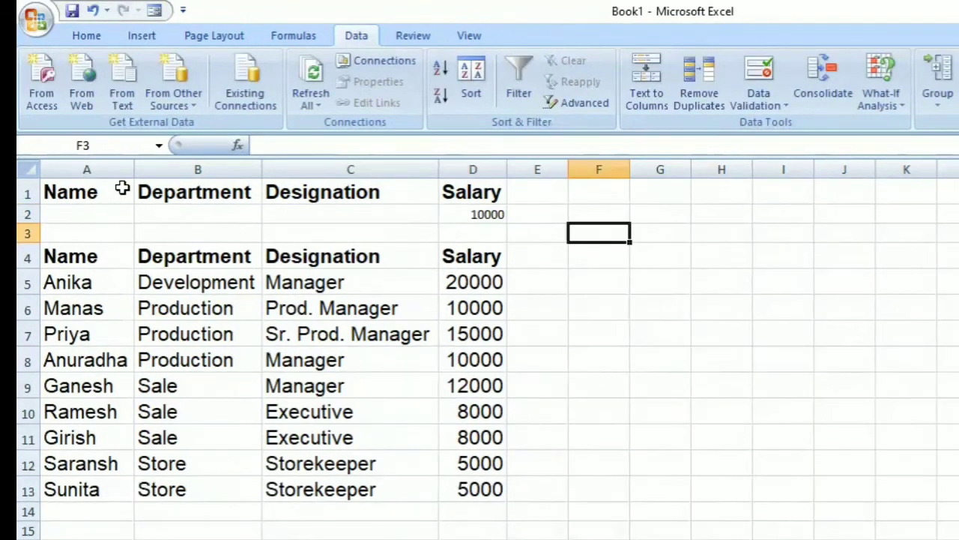
pyautogui.moveTo(100, 189); pyautogui.dragTo(463, 212)
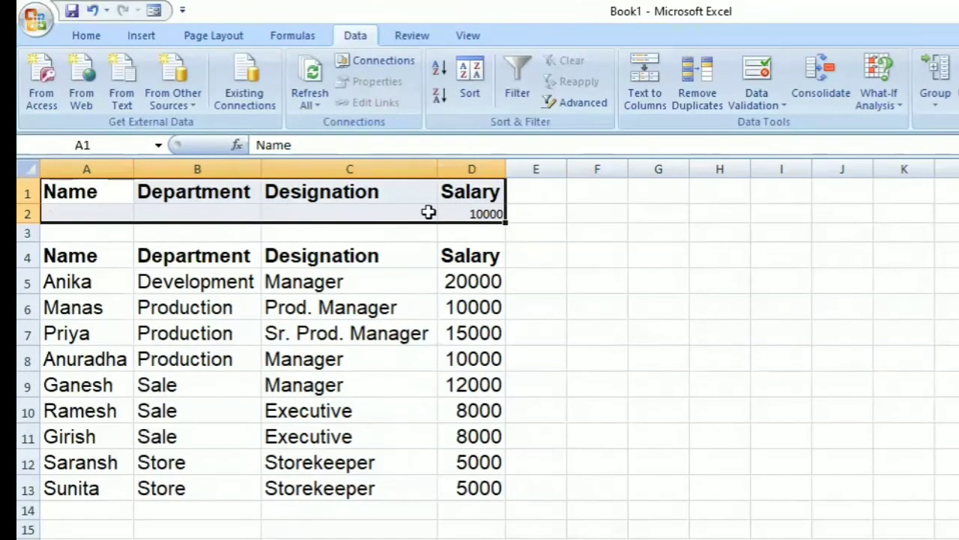
pyautogui.click(342, 198)
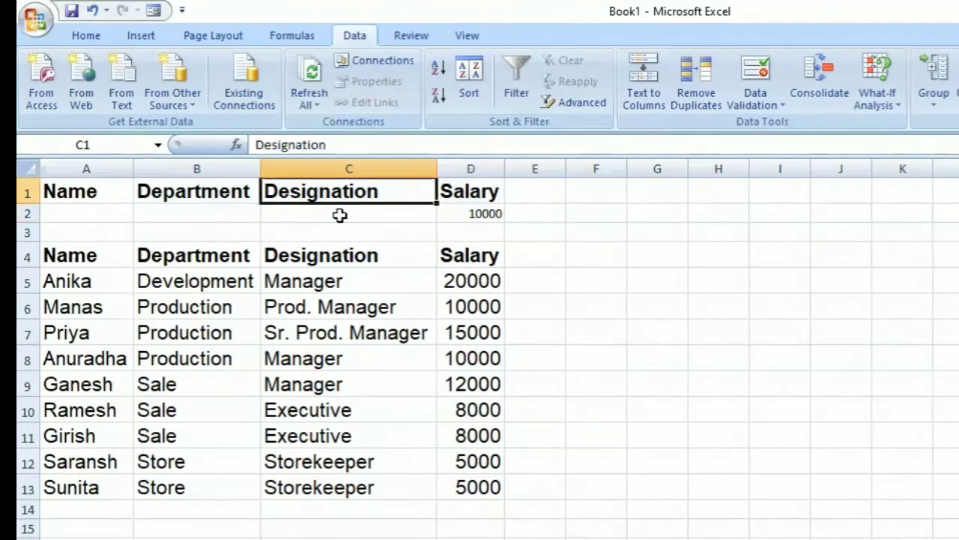
pyautogui.click(339, 214)
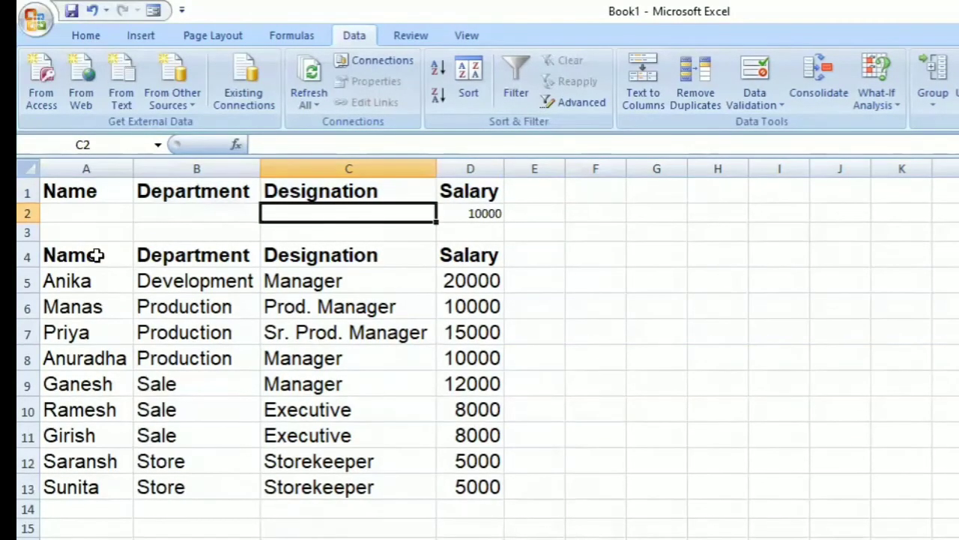
pyautogui.moveTo(97, 255); pyautogui.dragTo(474, 483)
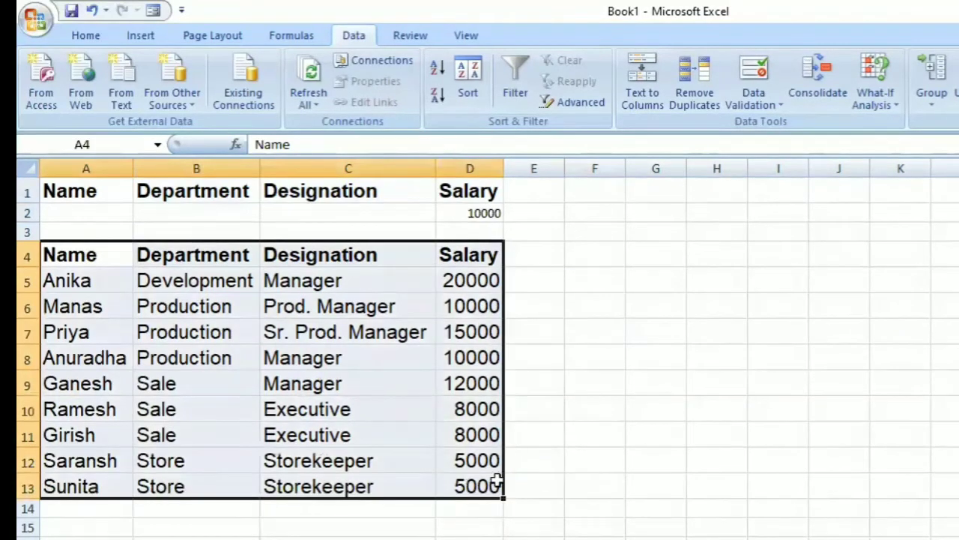
pyautogui.click(737, 405)
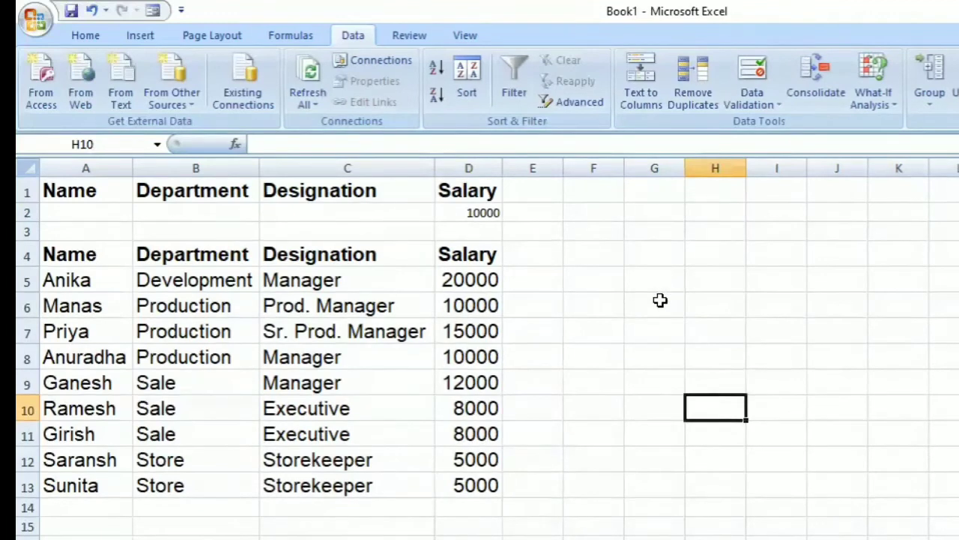
pyautogui.moveTo(661, 299); pyautogui.dragTo(953, 489)
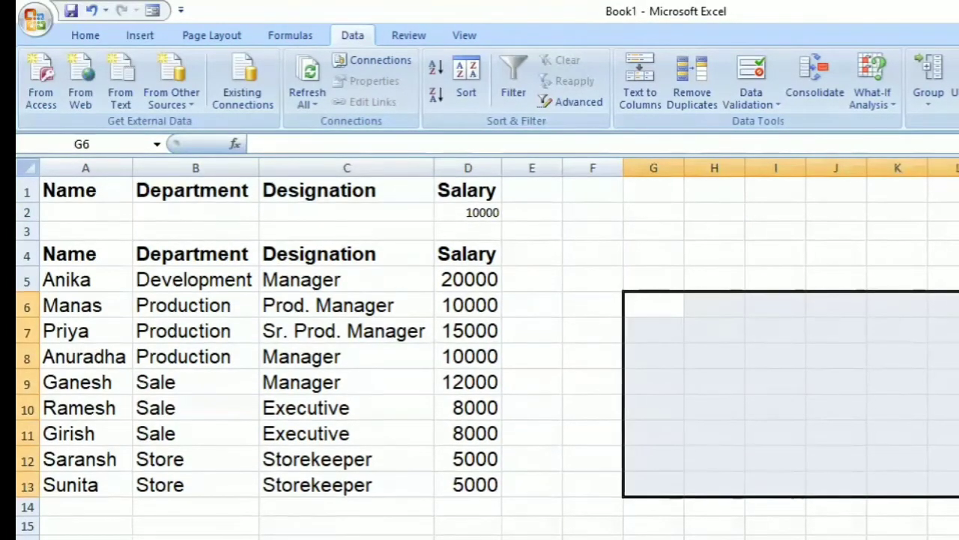
pyautogui.click(539, 283)
# Start an Advanced Filter on the list range A4:D13 with the action Copy to another location
pyautogui.moveTo(81, 255); pyautogui.dragTo(488, 484)
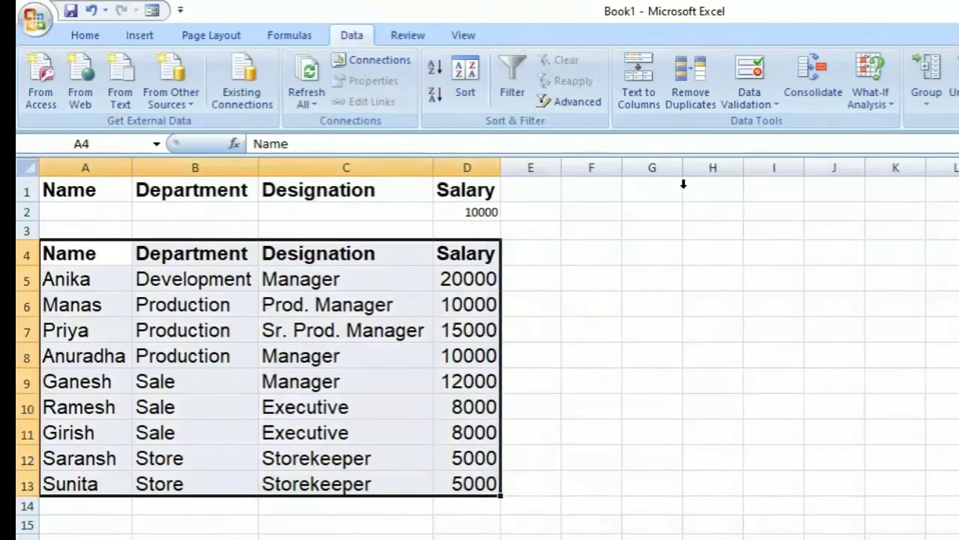
pyautogui.click(573, 102)
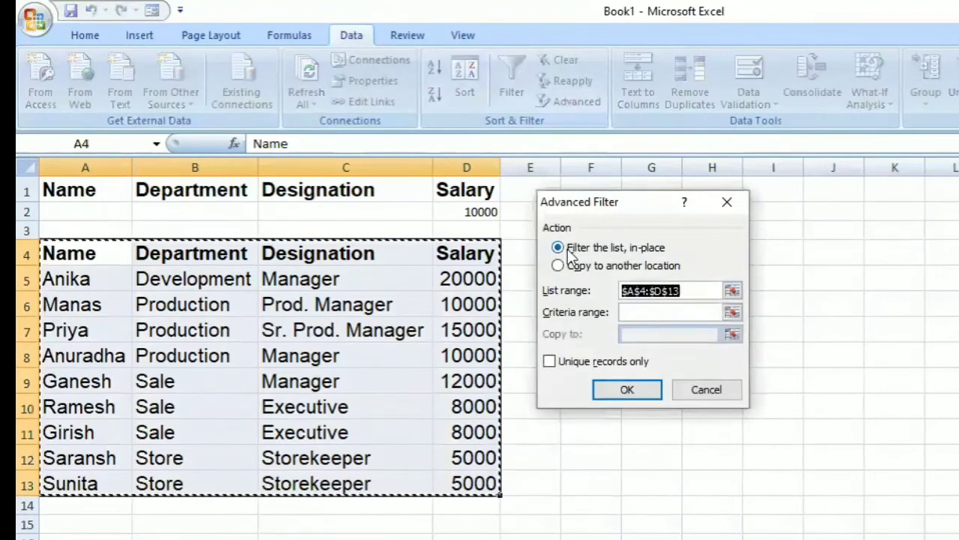
pyautogui.click(602, 265)
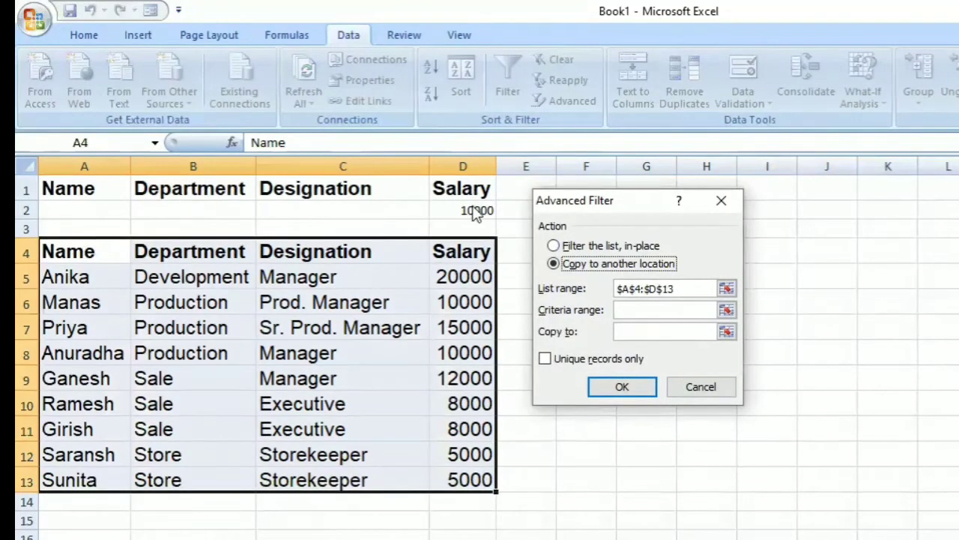
# Set the Advanced Filter's criteria range to $A$1:$D$2, removing the sheet name prefix from the reference
pyautogui.click(628, 311)
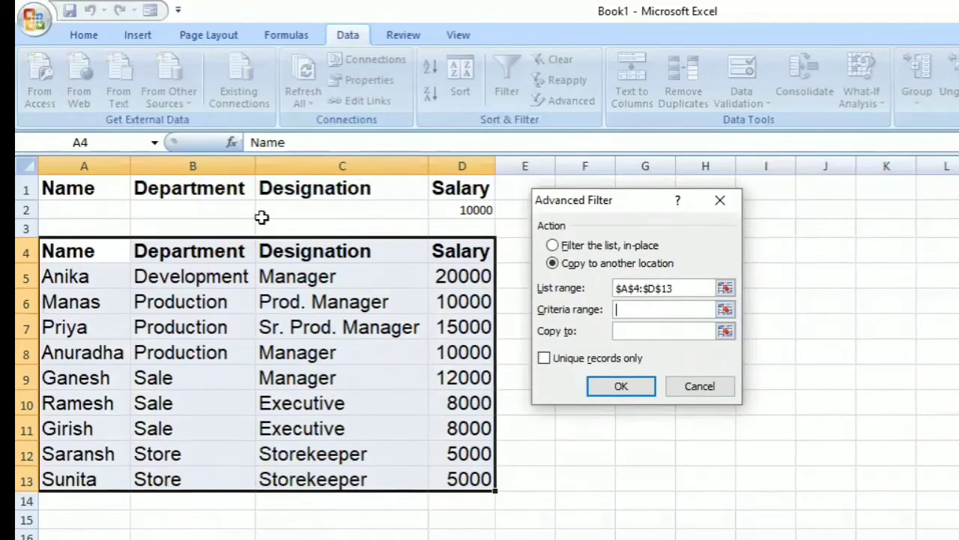
pyautogui.moveTo(240, 215); pyautogui.dragTo(461, 207)
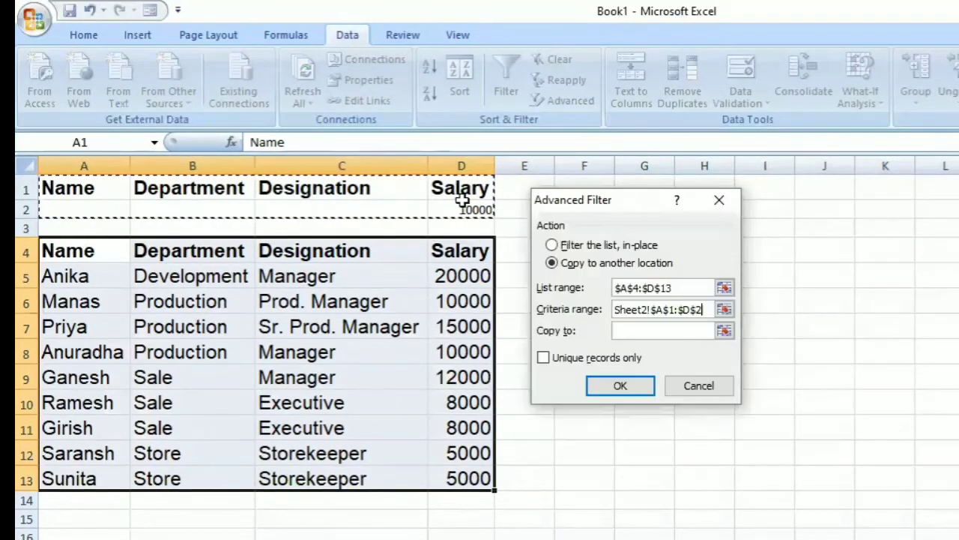
pyautogui.click(649, 313)
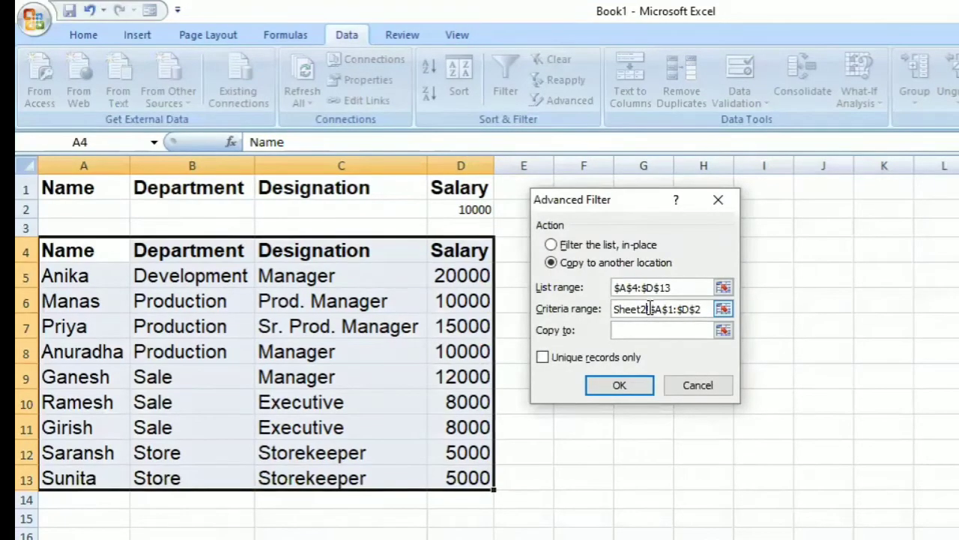
pyautogui.press('BackSpace')
pyautogui.press('BackSpace')
pyautogui.press('BackSpace')
pyautogui.press('BackSpace')
pyautogui.press('BackSpace')
pyautogui.press('BackSpace')
pyautogui.press('BackSpace')
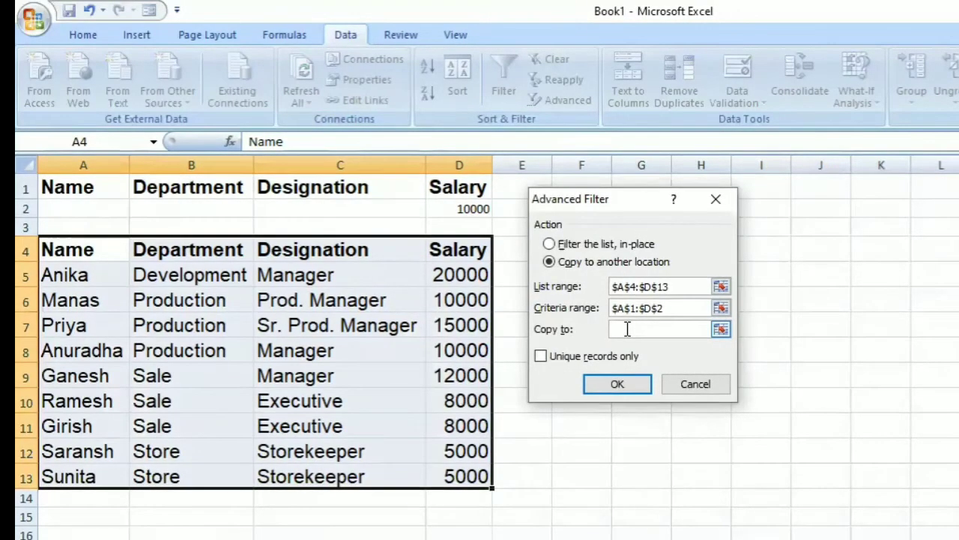
# Set the Advanced Filter's copy destination to cell J7 on Sheet2 and run the filter
pyautogui.click(628, 329)
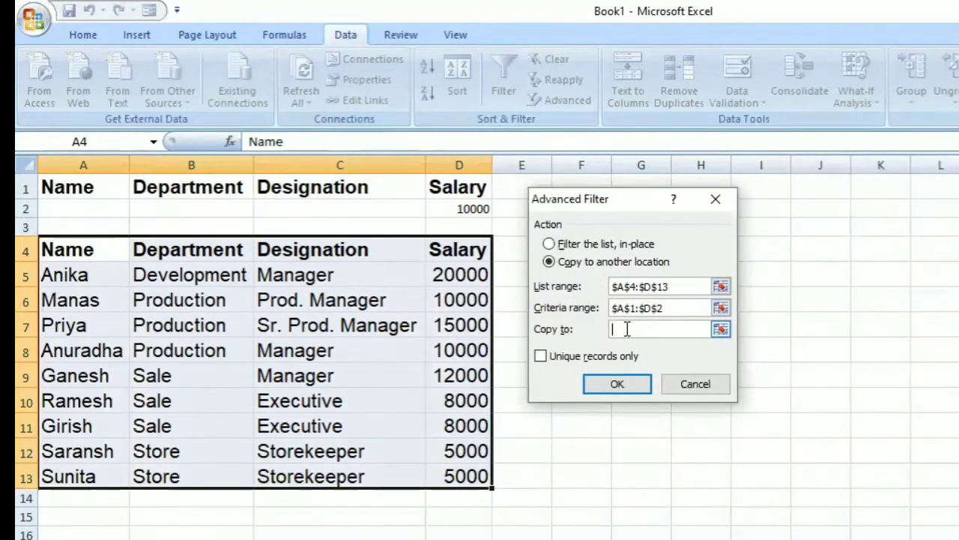
pyautogui.click(817, 330)
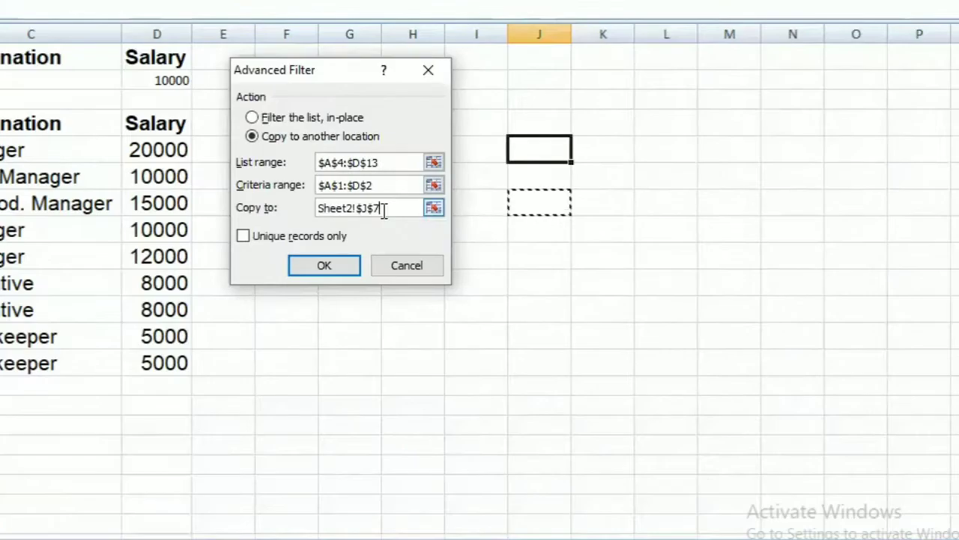
pyautogui.click(332, 257)
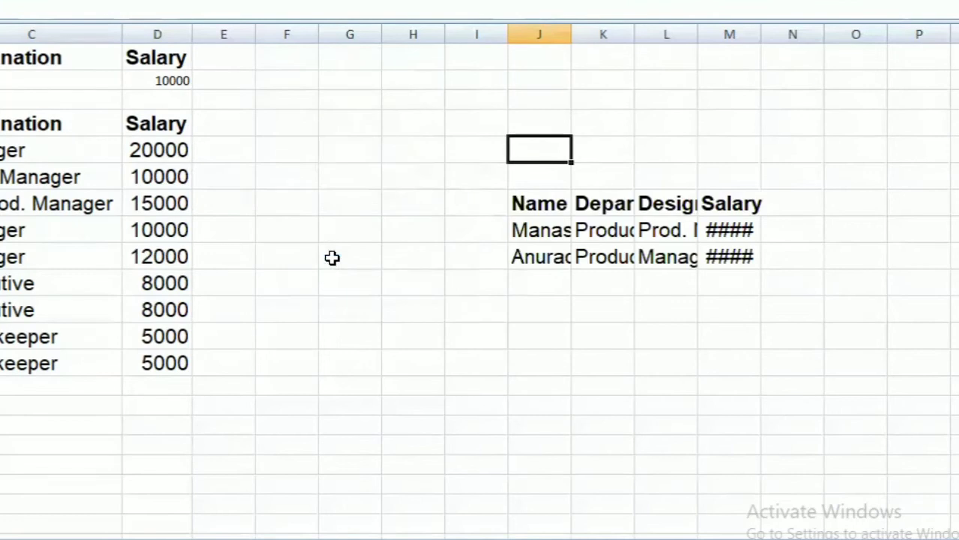
# Widen columns J through M so the copied records fit their contents
pyautogui.doubleClick(571, 25)
pyautogui.doubleClick(668, 35)
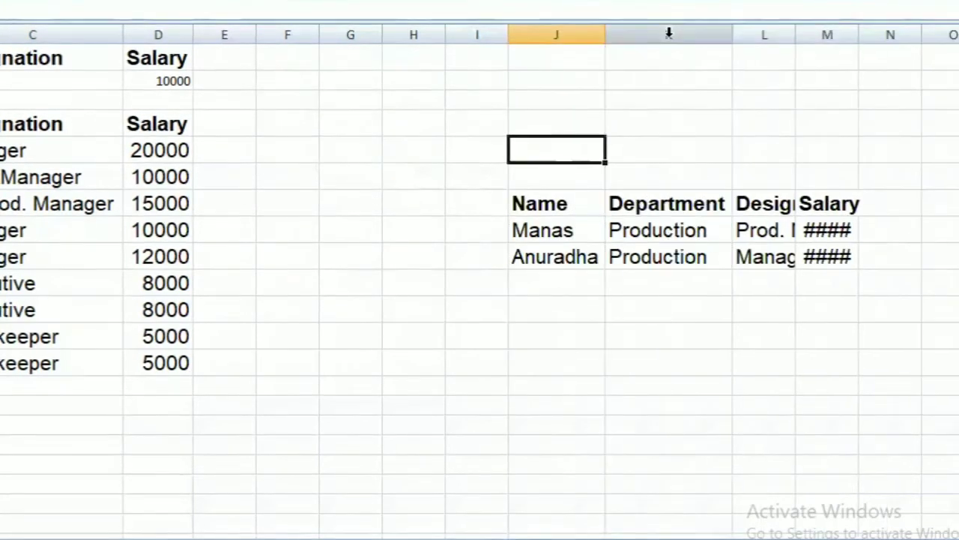
pyautogui.doubleClick(794, 34)
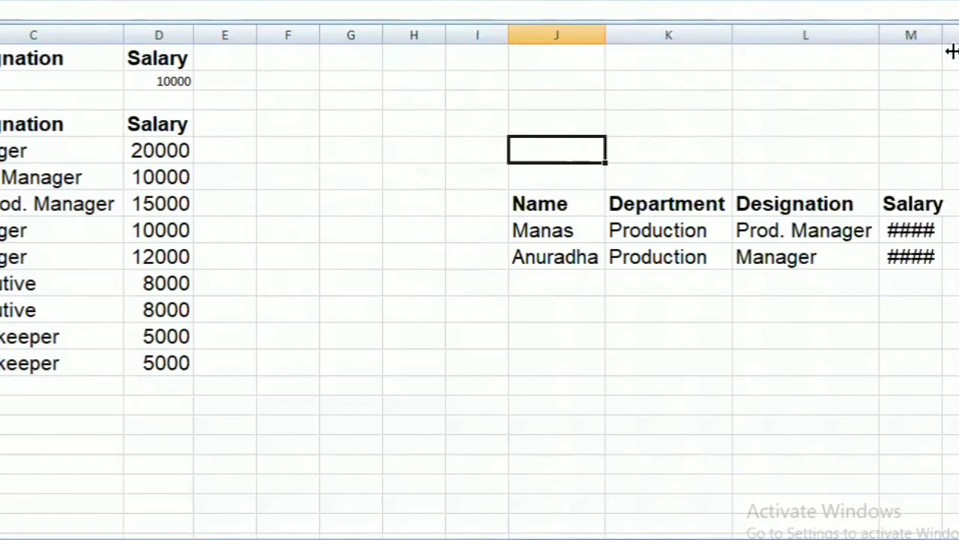
pyautogui.moveTo(942, 36); pyautogui.dragTo(950, 36)
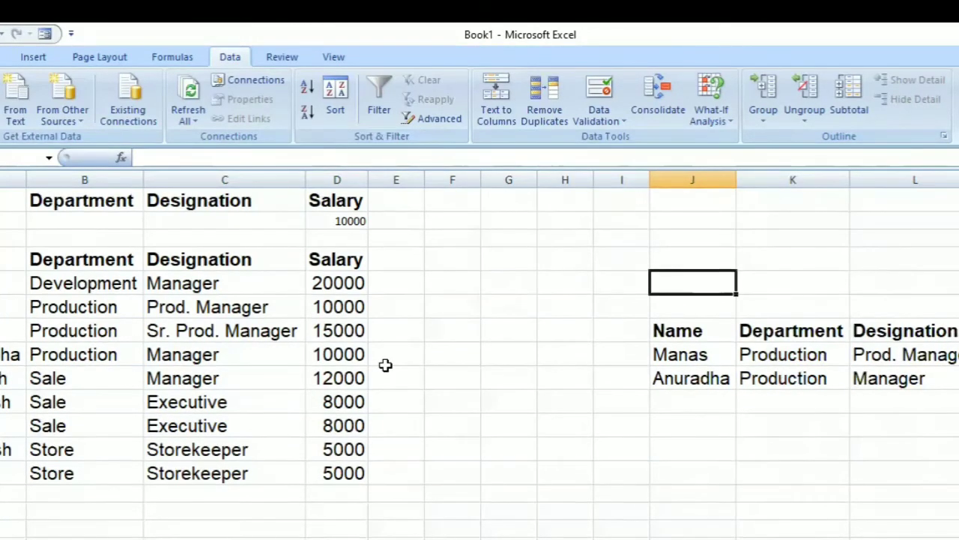
# Set up data validation on column E allowing whole numbers between a minimum of 0 and a maximum of 100
pyautogui.click(396, 180)
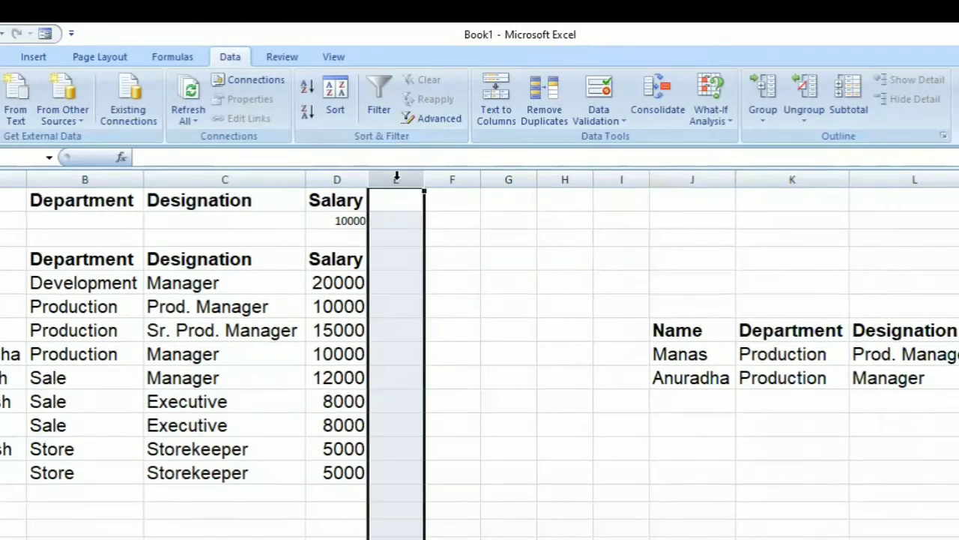
pyautogui.click(598, 118)
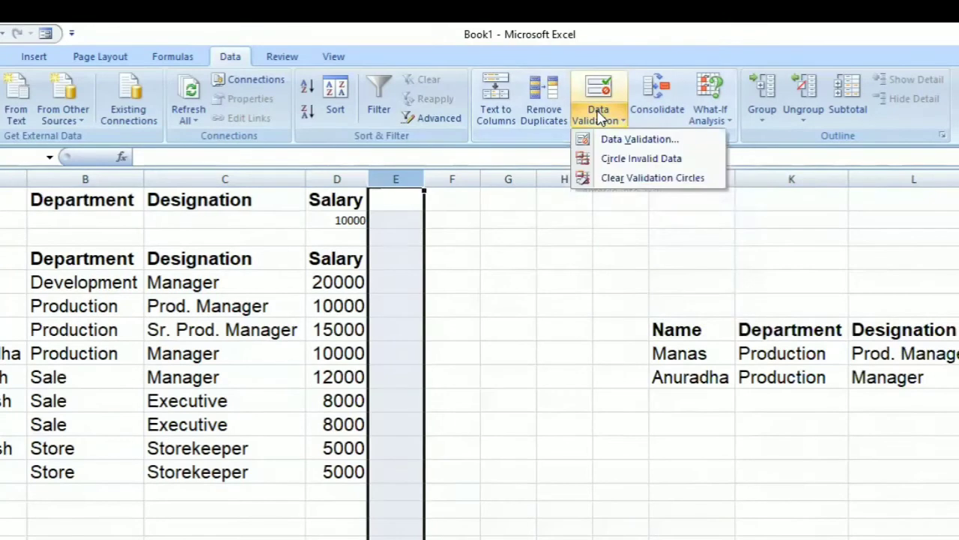
pyautogui.click(613, 141)
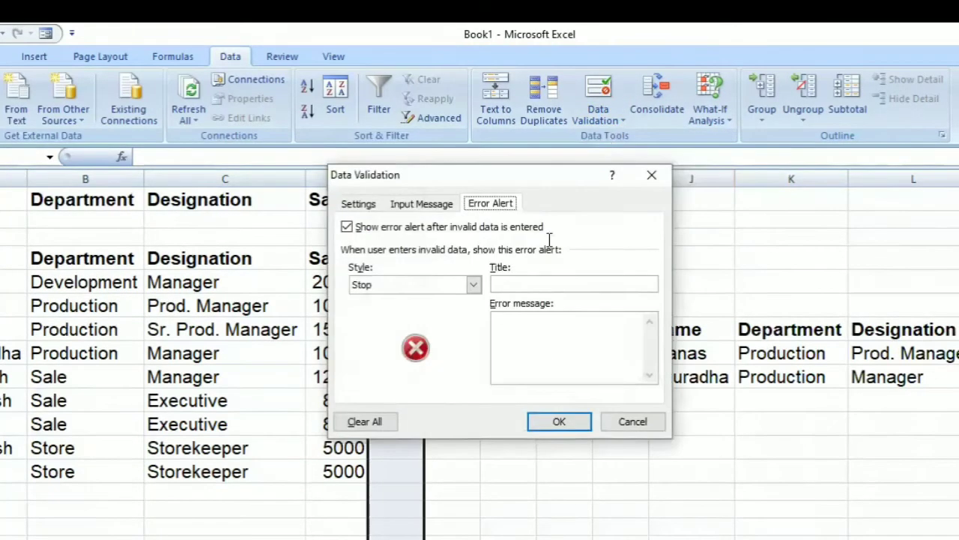
pyautogui.click(367, 209)
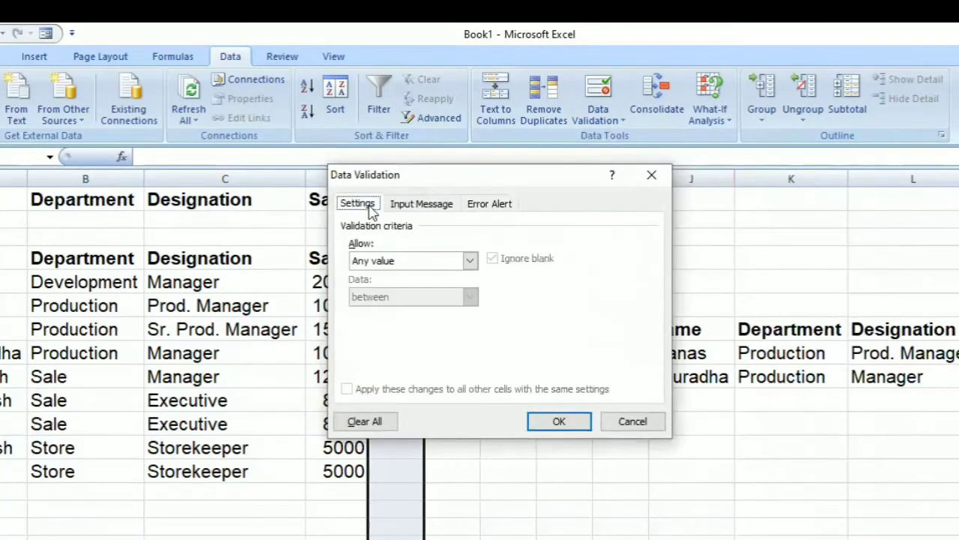
pyautogui.click(454, 260)
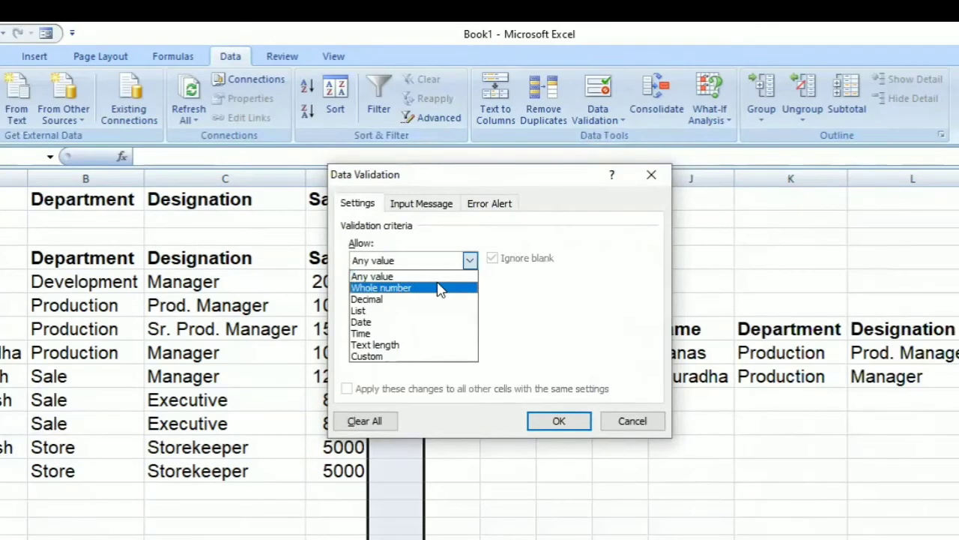
pyautogui.click(441, 291)
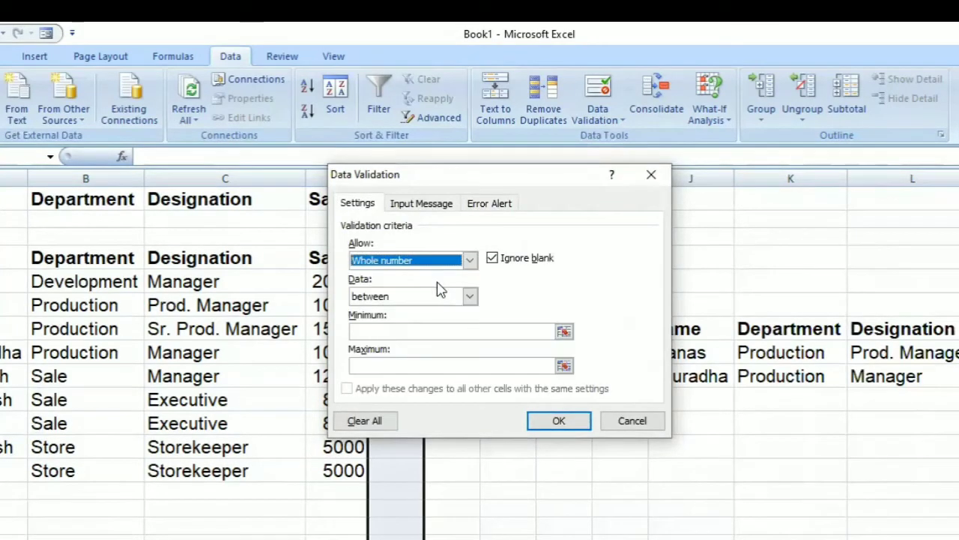
pyautogui.click(400, 329)
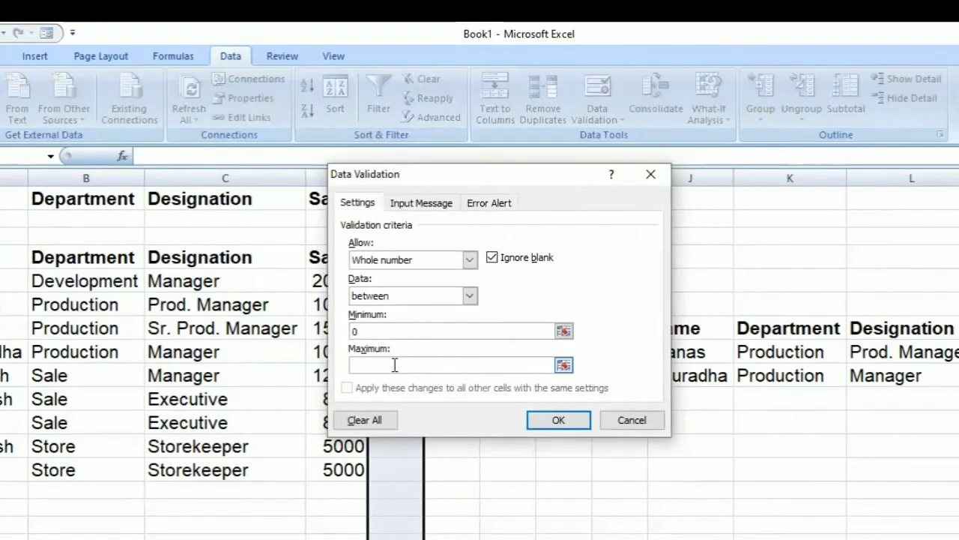
pyautogui.click(394, 365)
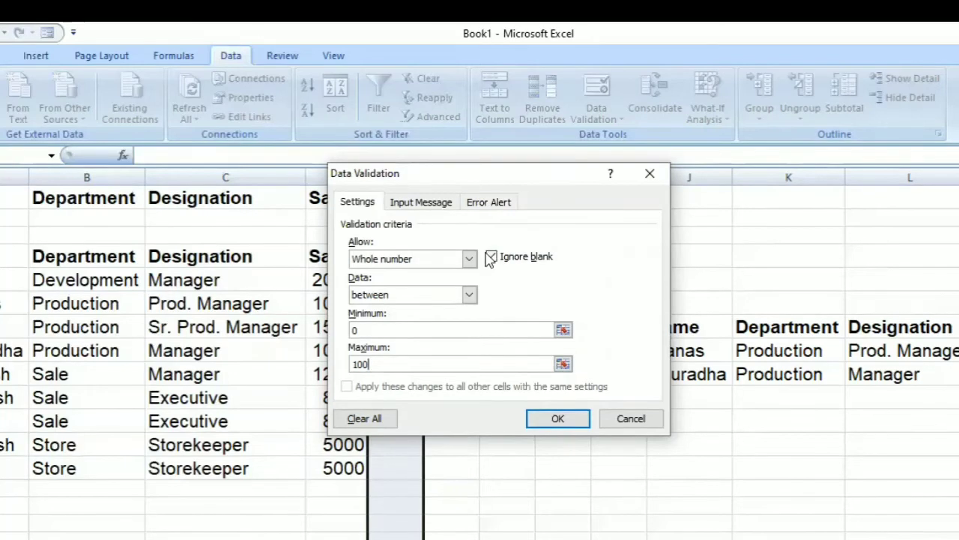
# Add a Stop-style error alert with the message "wrong Input" and apply the validation rule
pyautogui.click(489, 201)
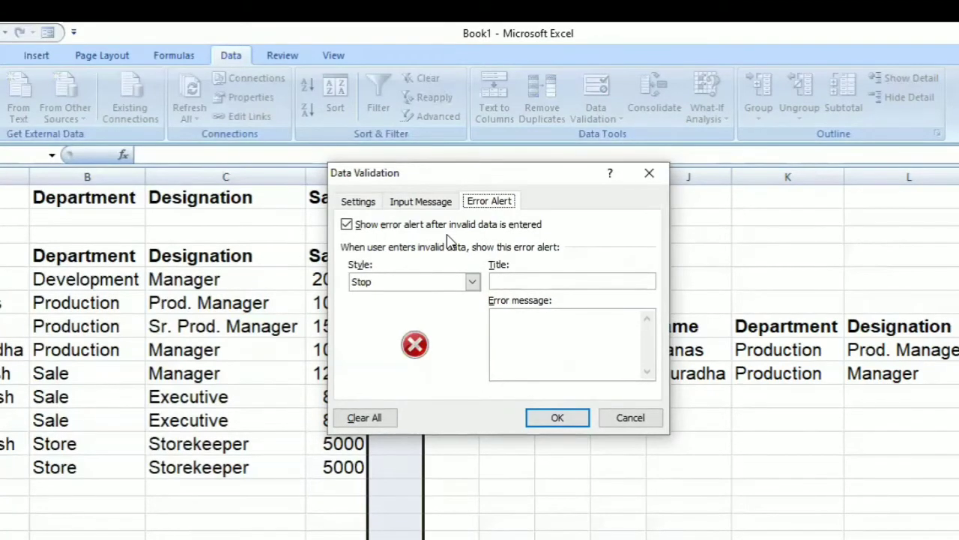
pyautogui.click(514, 281)
pyautogui.click(515, 317)
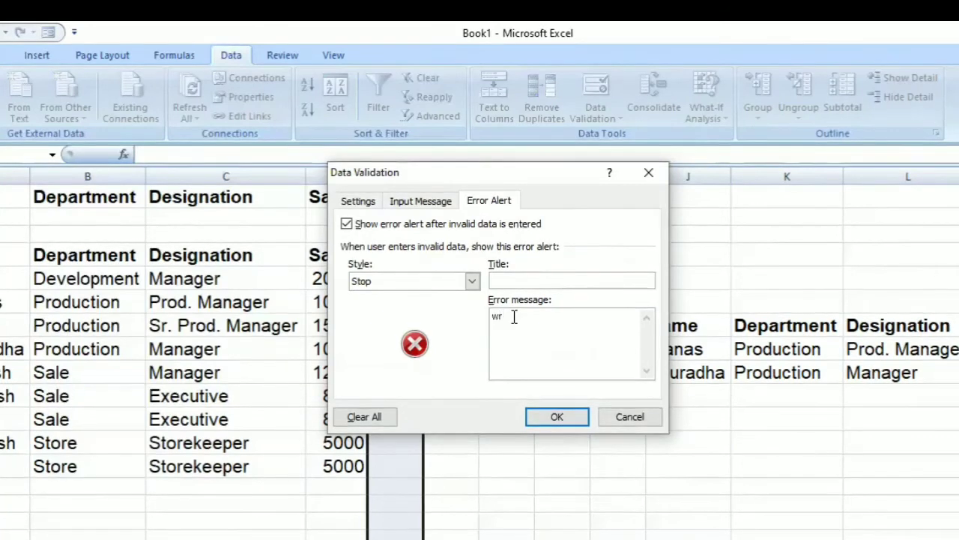
pyautogui.write('wrong ')
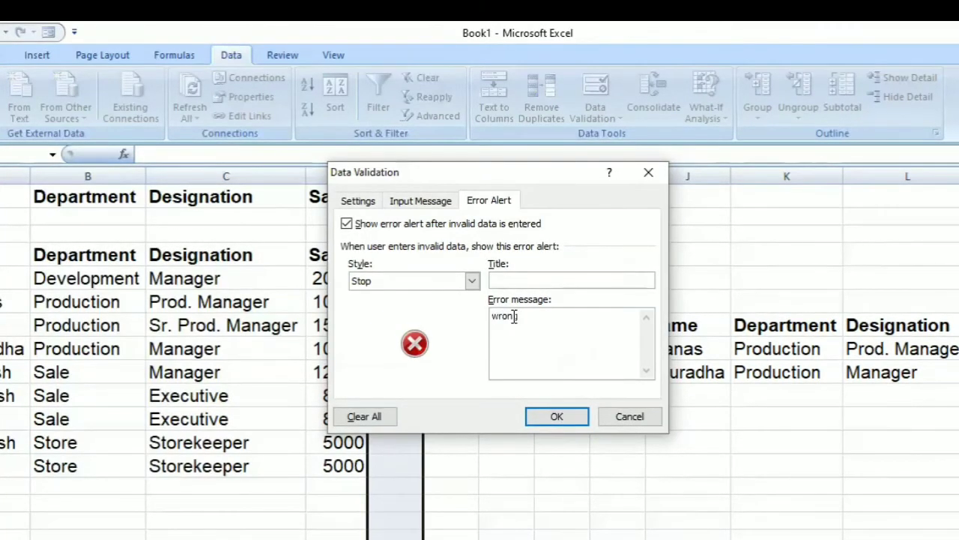
pyautogui.write('Input')
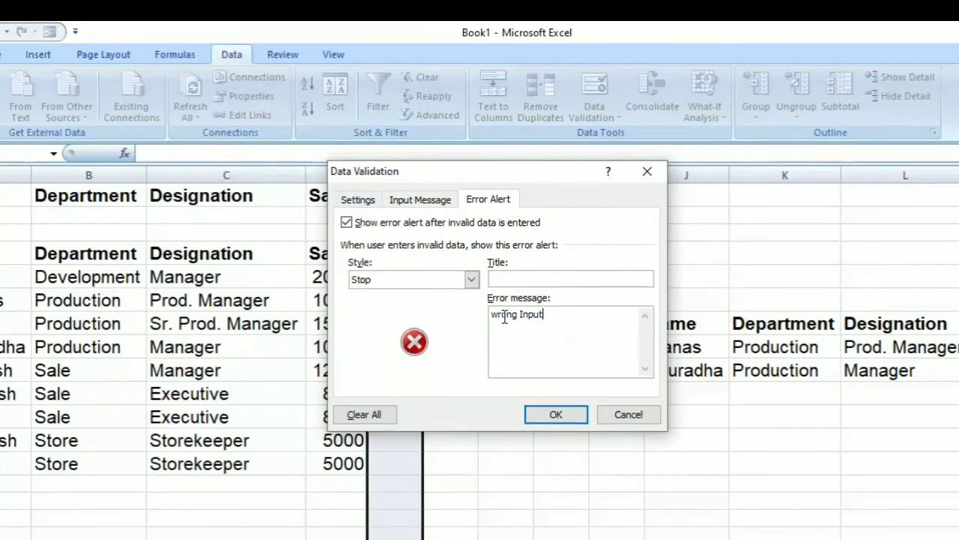
pyautogui.click(556, 414)
# Try to enter 101 in cell E5 to test the validation rule, and cancel the entry
pyautogui.click(381, 257)
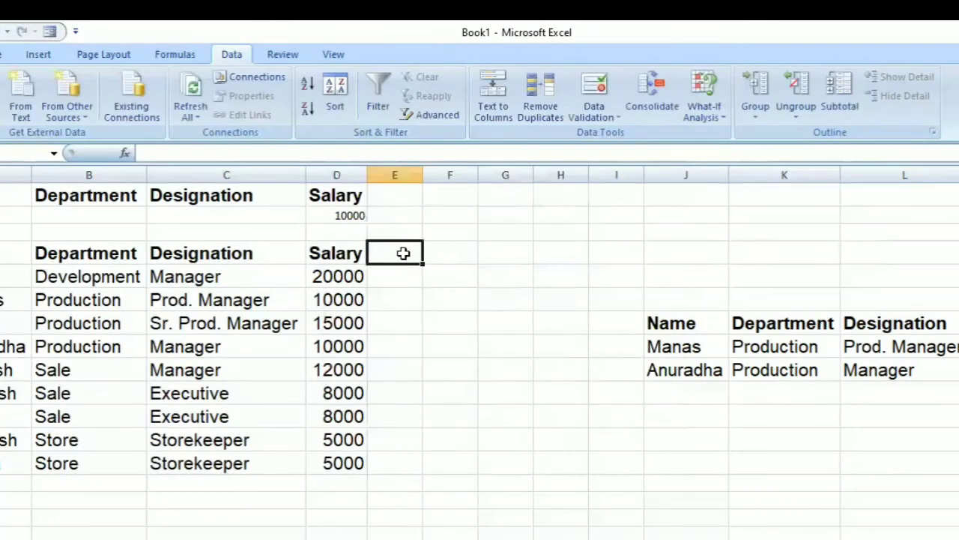
pyautogui.click(379, 232)
pyautogui.click(393, 274)
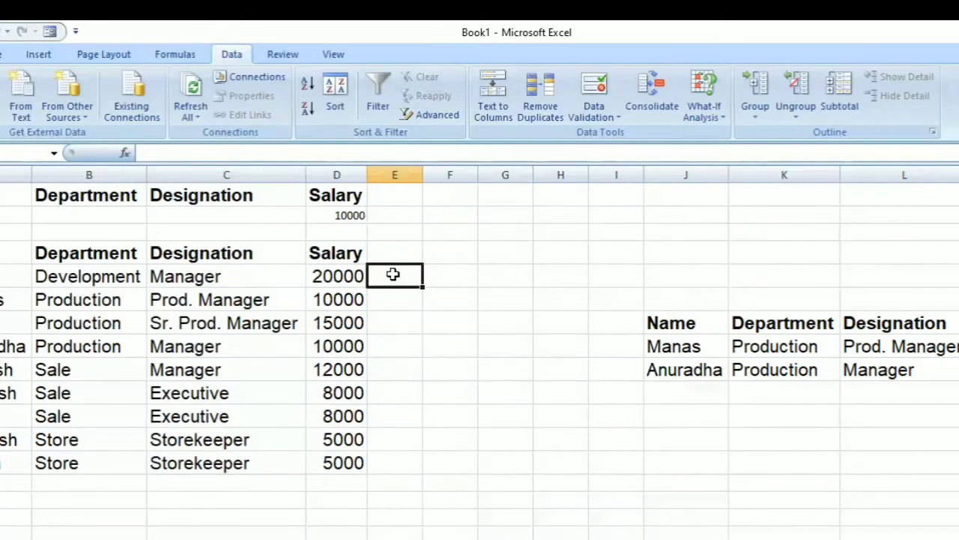
pyautogui.write('101')
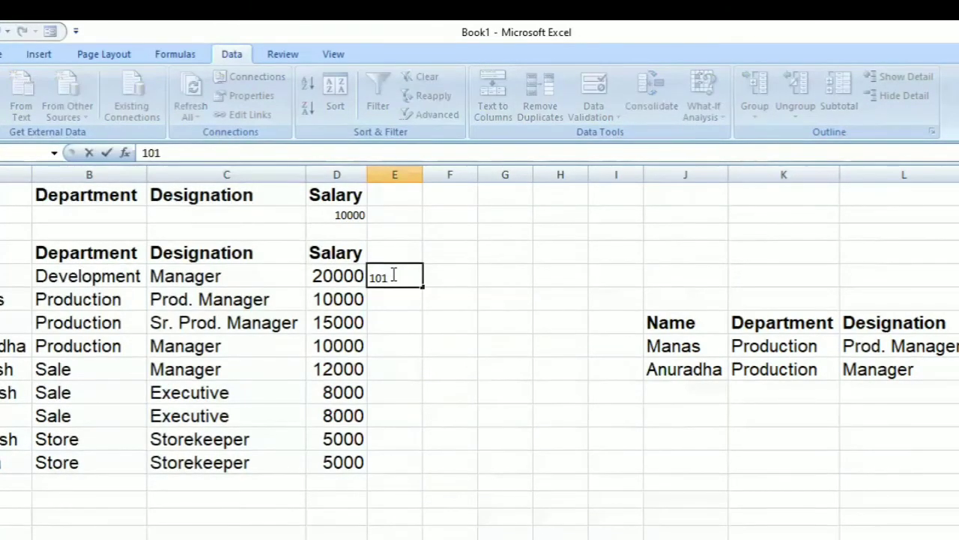
pyautogui.press('Return')
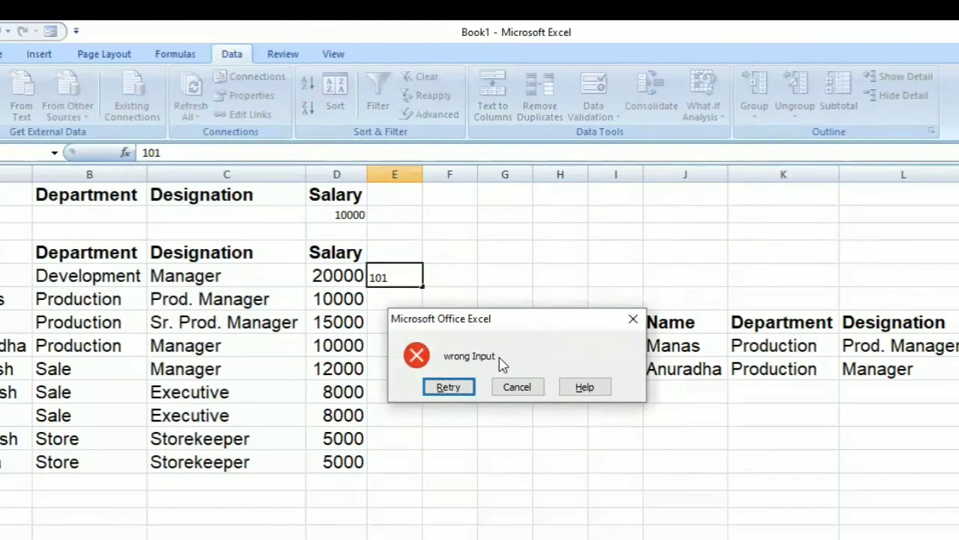
pyautogui.click(524, 389)
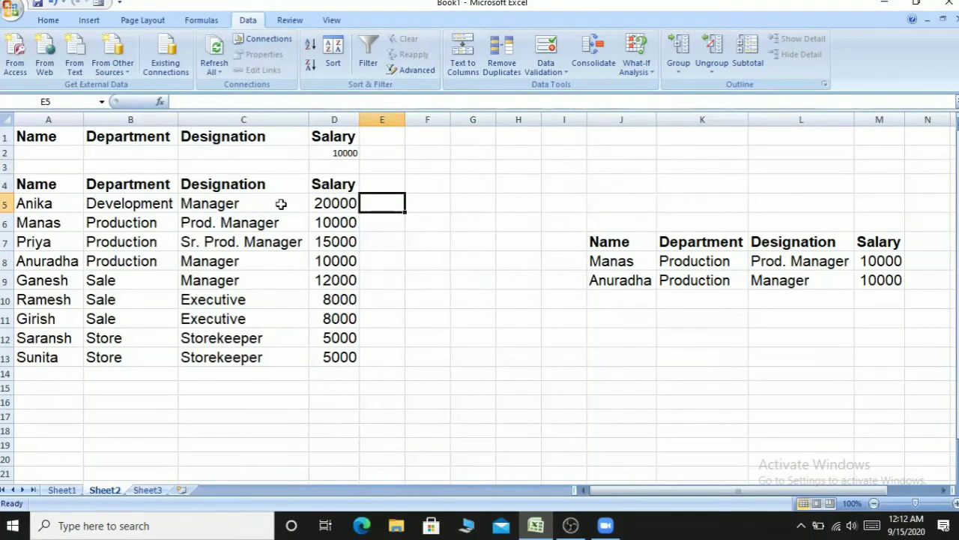
# Examine the departments and their salaries in the employee table
pyautogui.click(137, 209)
pyautogui.click(315, 209)
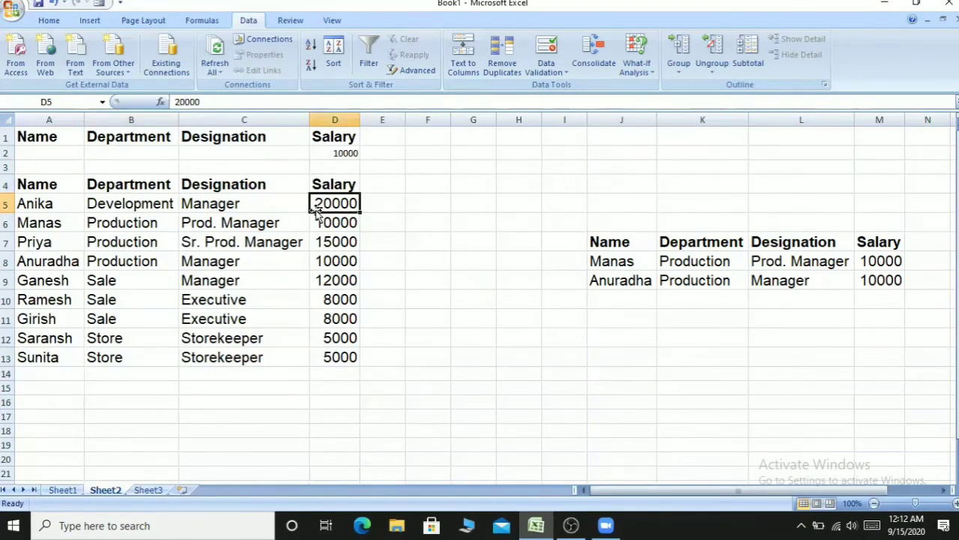
pyautogui.click(127, 228)
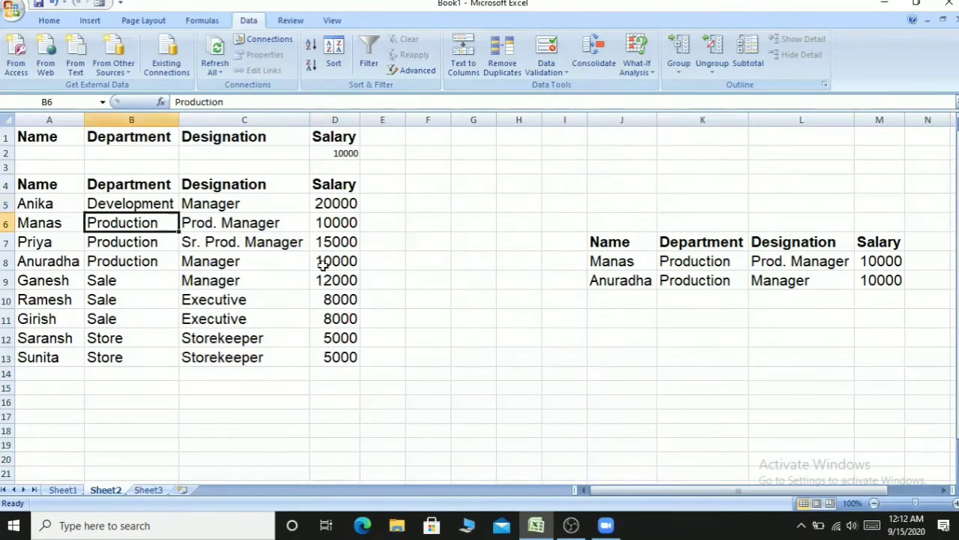
pyautogui.click(140, 276)
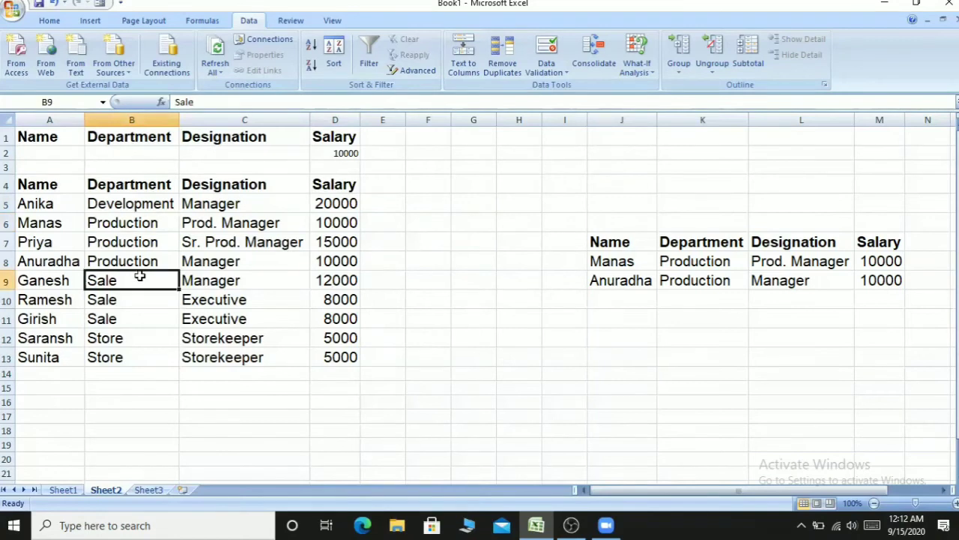
pyautogui.click(326, 315)
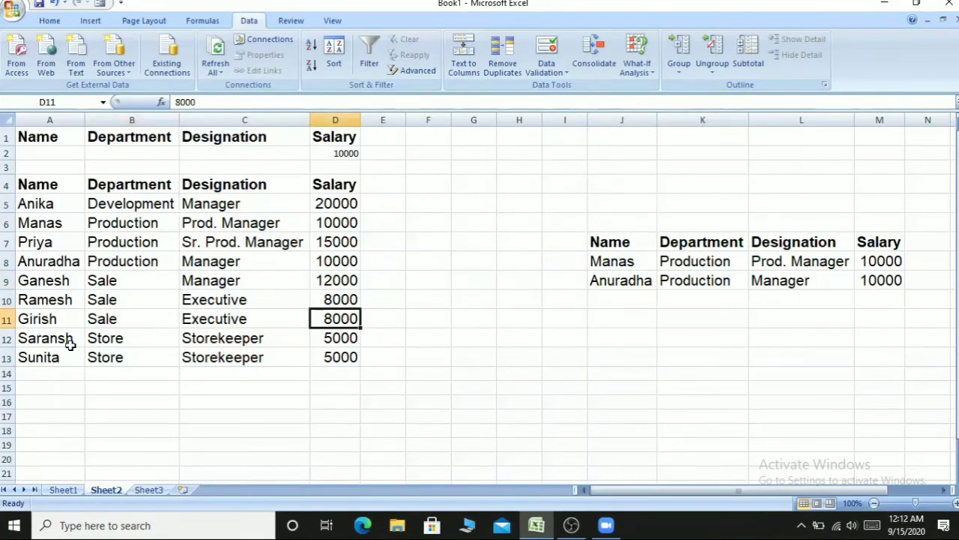
pyautogui.click(112, 339)
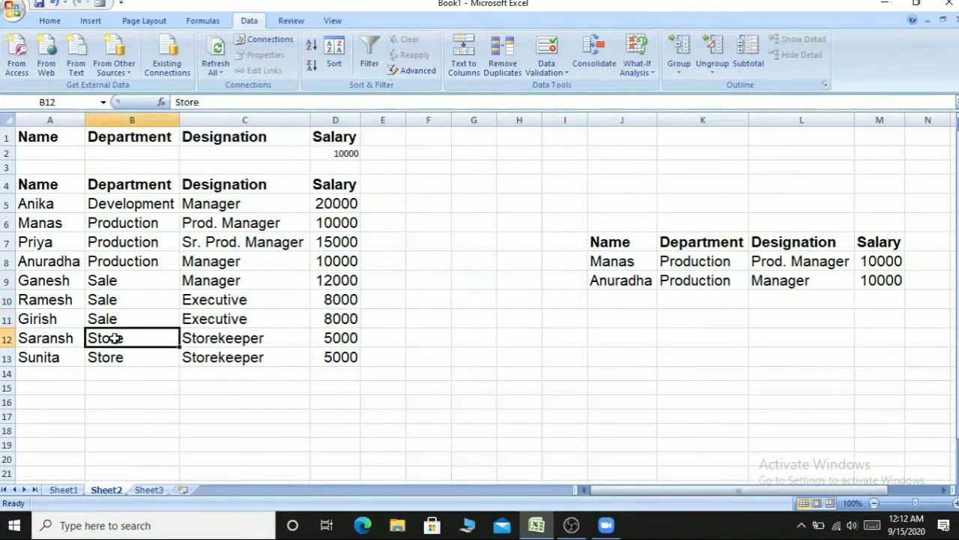
pyautogui.click(327, 344)
# Clear the copied filter results in I5:N12 and the criteria block in A1:D3
pyautogui.moveTo(550, 199); pyautogui.dragTo(918, 341)
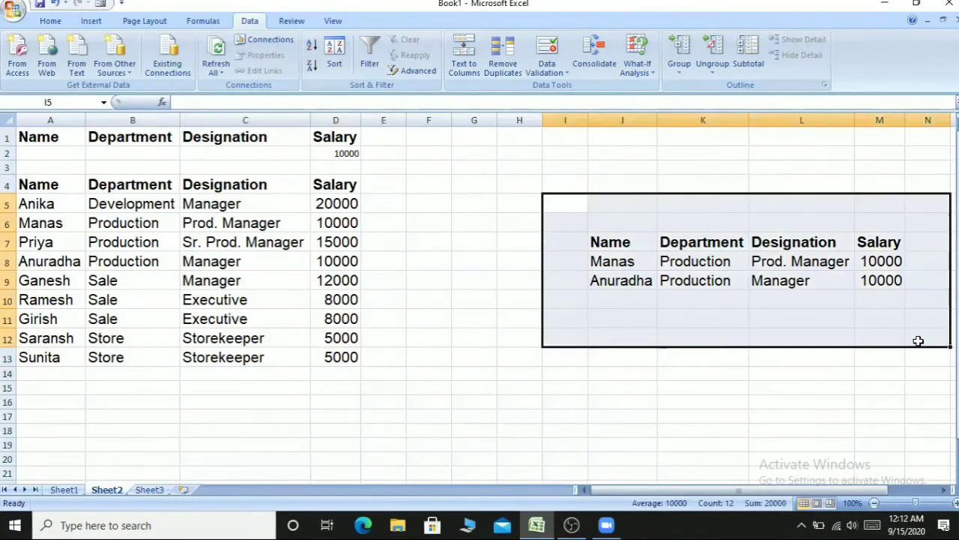
pyautogui.press('Delete')
pyautogui.click(432, 219)
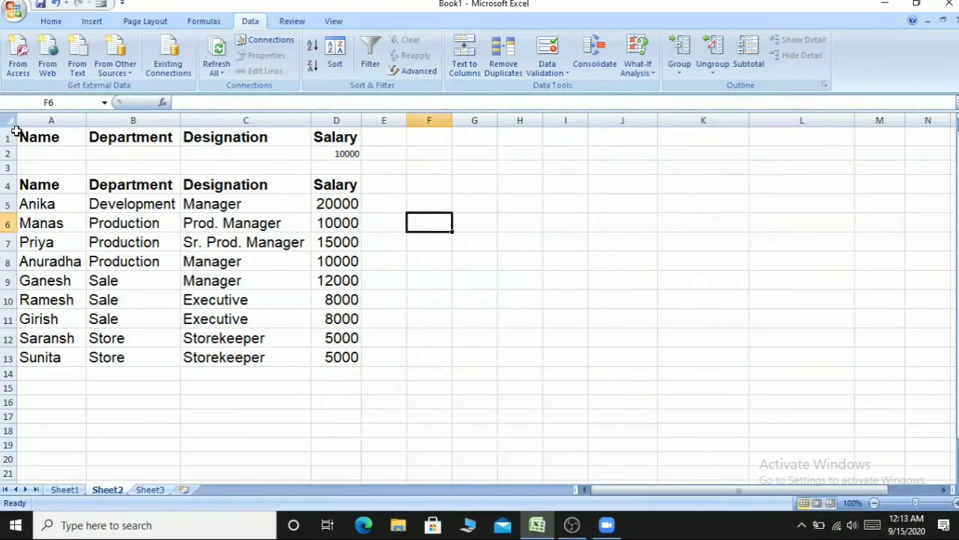
pyautogui.moveTo(16, 131); pyautogui.dragTo(326, 165)
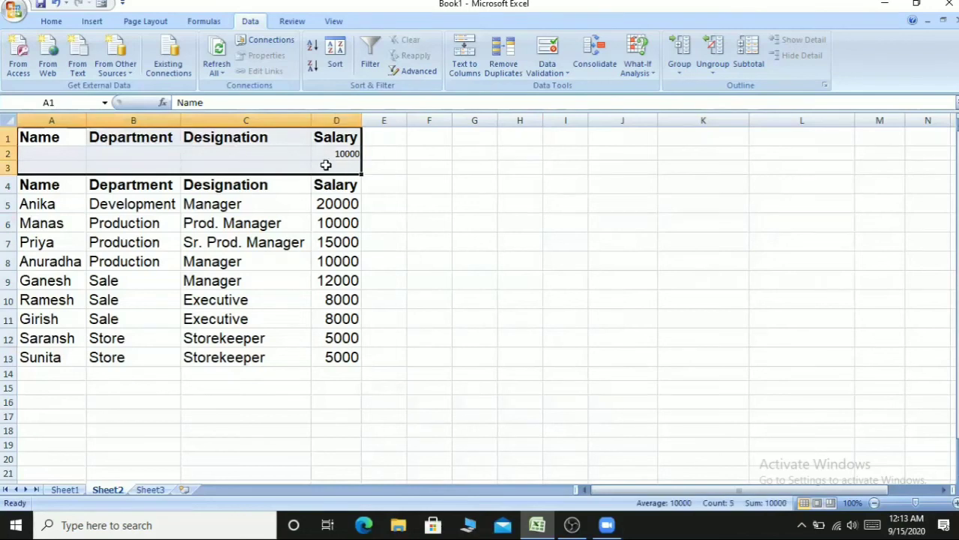
pyautogui.press('Delete')
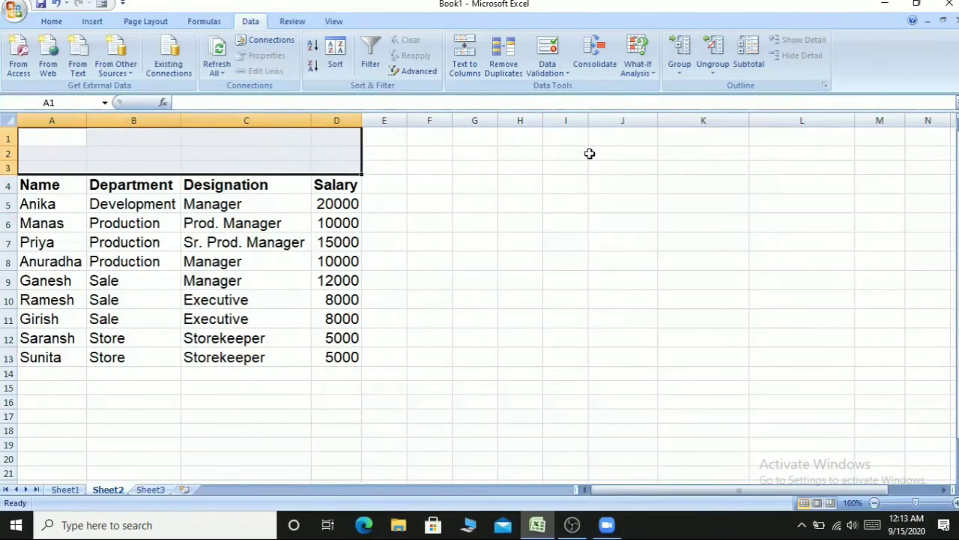
# Try to run the Subtotal command with the empty cell J2 selected
pyautogui.click(590, 153)
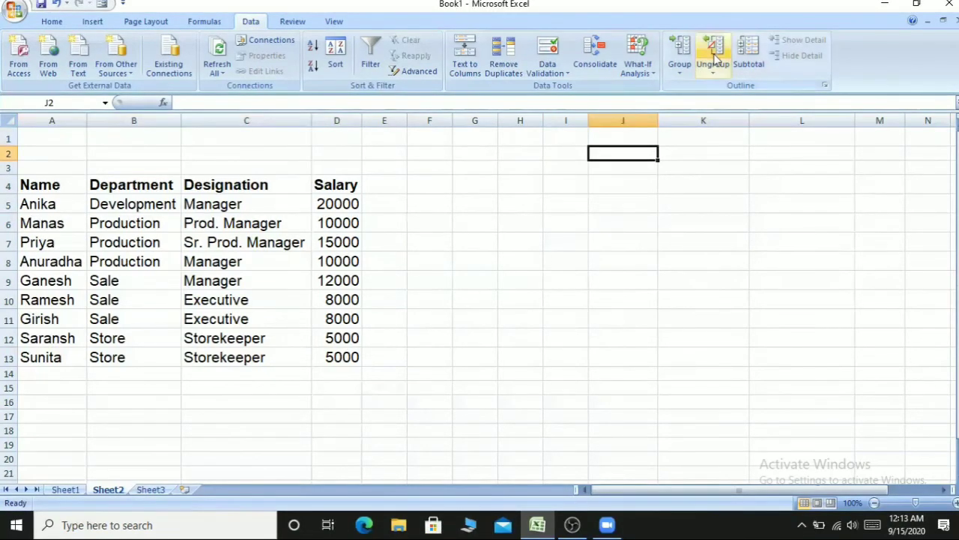
pyautogui.click(751, 53)
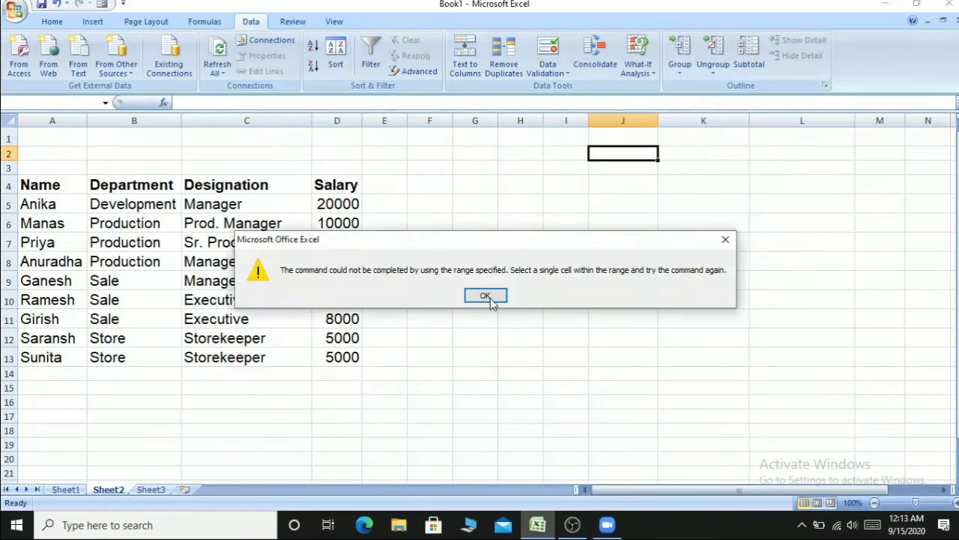
pyautogui.click(486, 296)
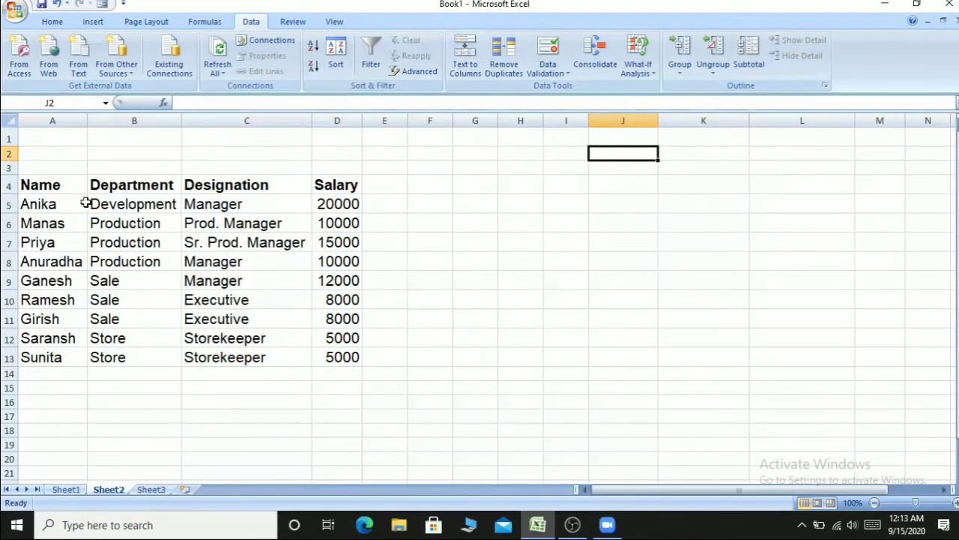
# Add Sum subtotals of Salary at each change in Department to the employee table in A4:D13
pyautogui.moveTo(71, 186); pyautogui.dragTo(324, 363)
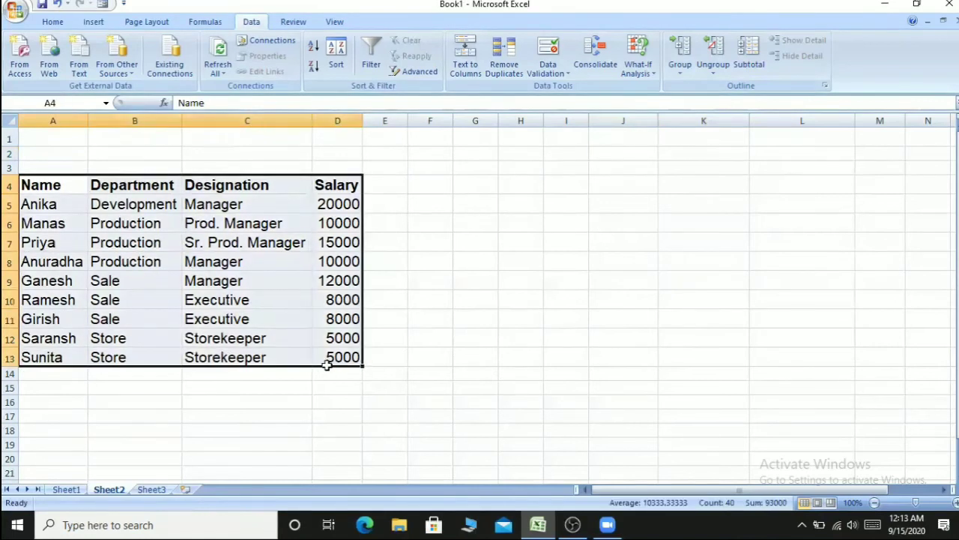
pyautogui.click(214, 150)
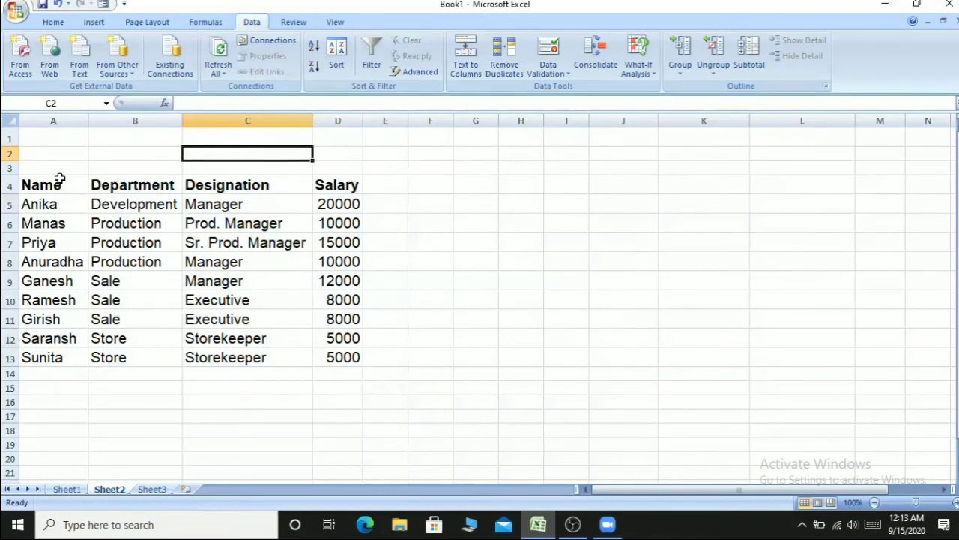
pyautogui.moveTo(60, 182); pyautogui.dragTo(347, 353)
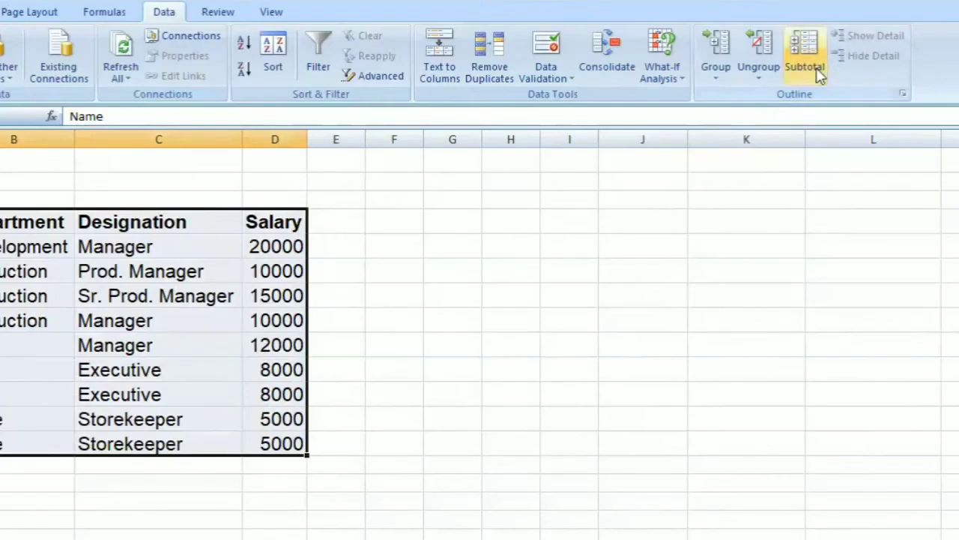
pyautogui.click(751, 66)
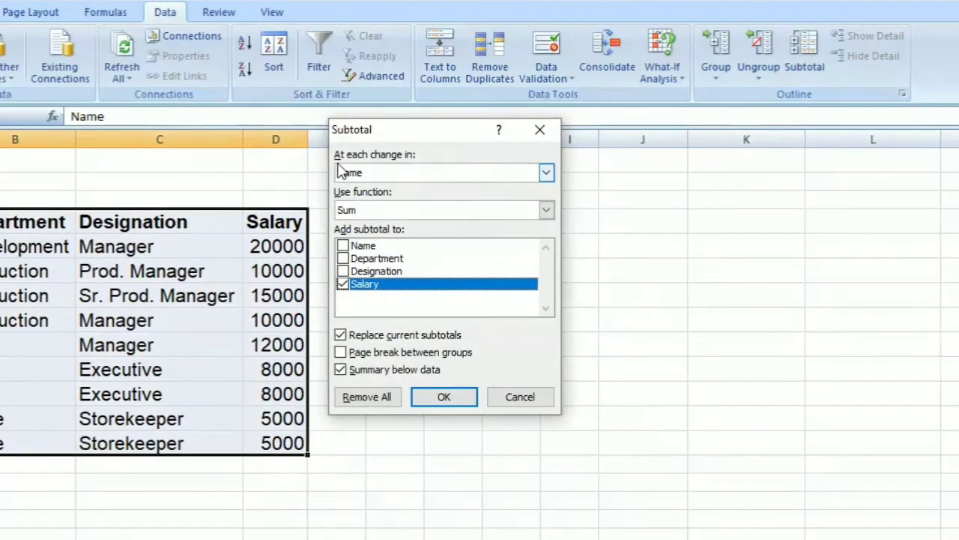
pyautogui.click(389, 180)
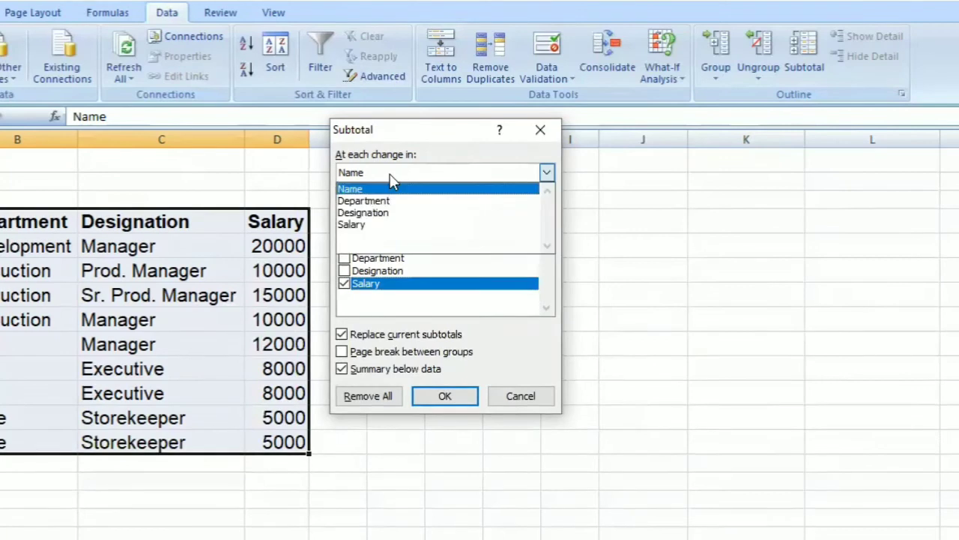
pyautogui.click(386, 201)
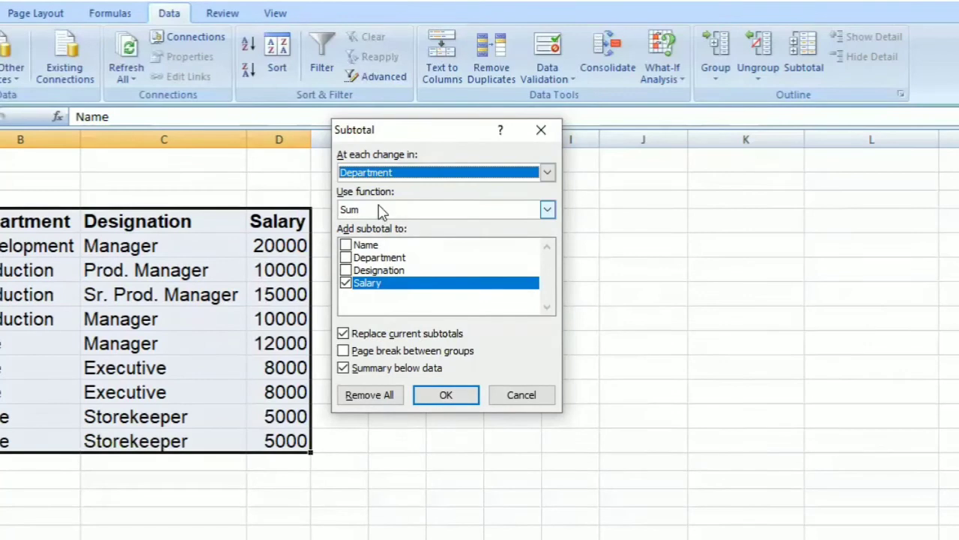
pyautogui.click(454, 395)
# Examine the department total rows and the SUBTOTAL formulas behind the Development and Production totals
pyautogui.click(128, 269)
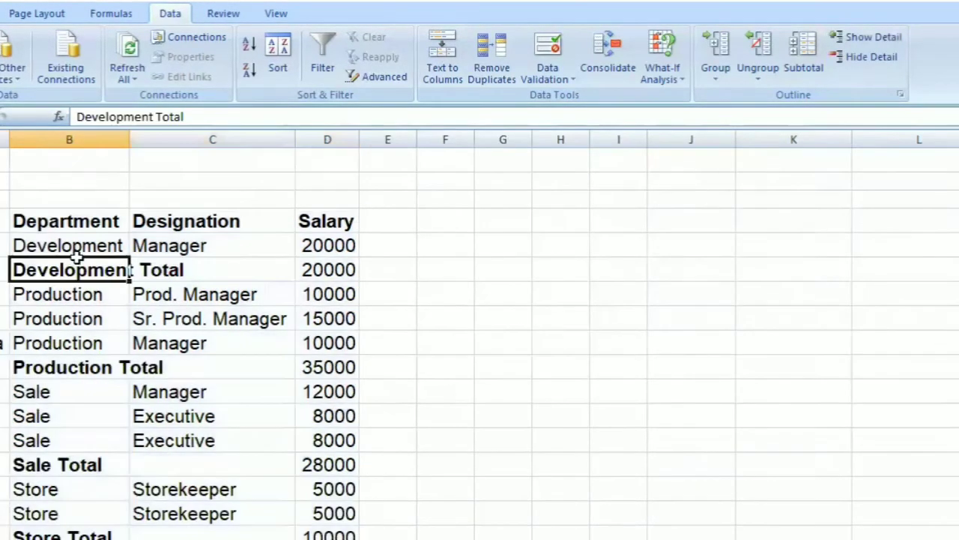
pyautogui.click(3, 246)
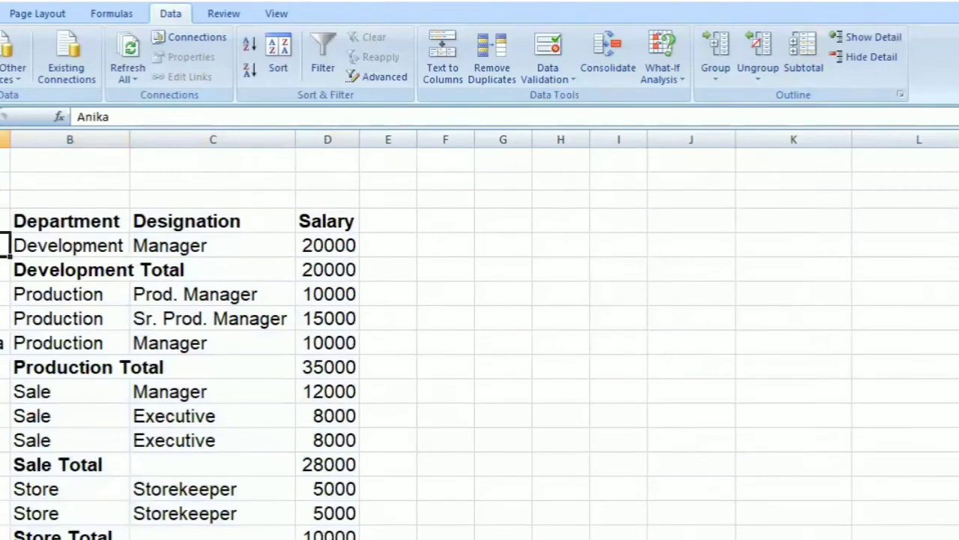
pyautogui.click(46, 247)
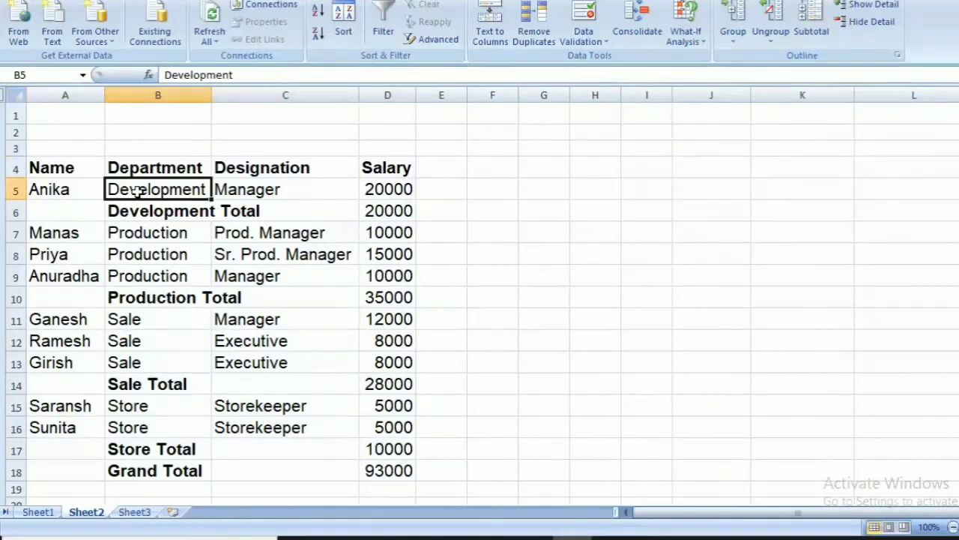
pyautogui.click(378, 189)
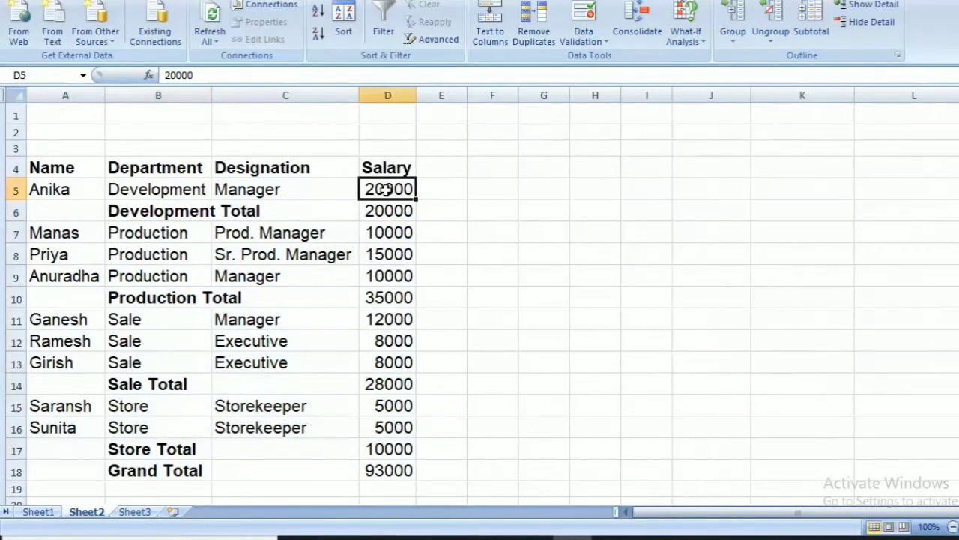
pyautogui.click(163, 211)
pyautogui.click(285, 211)
pyautogui.click(372, 213)
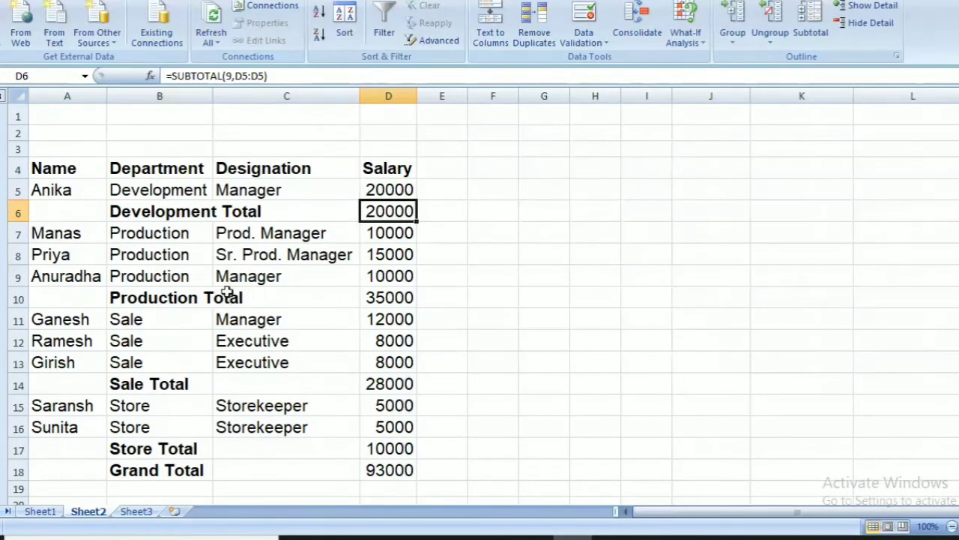
pyautogui.click(372, 297)
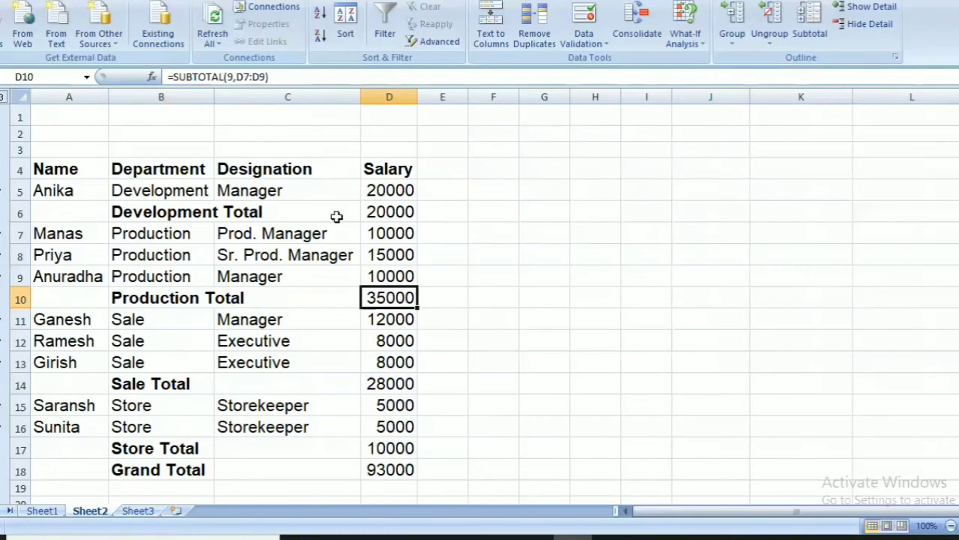
pyautogui.click(395, 213)
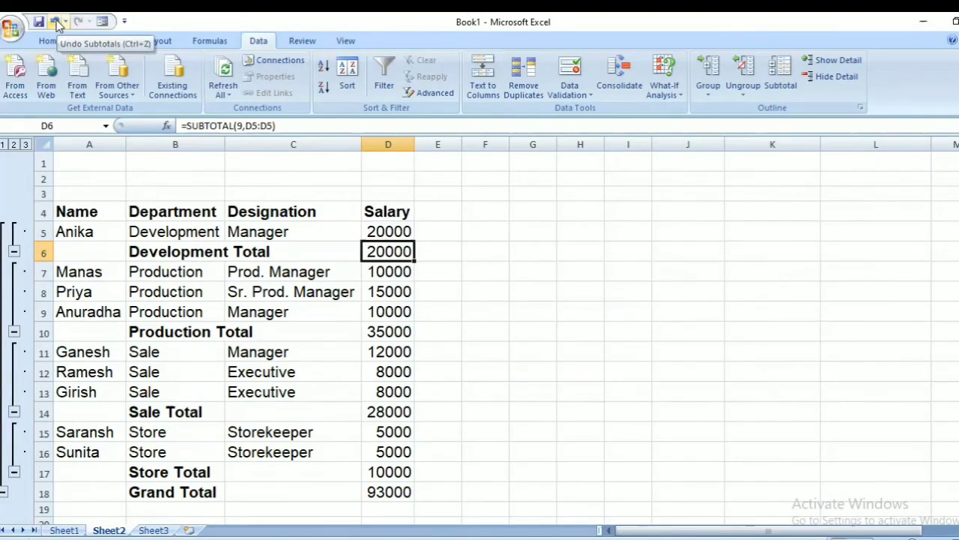
# Undo the subtotals and reapply the Sum of Salary at each change in Department
pyautogui.click(55, 21)
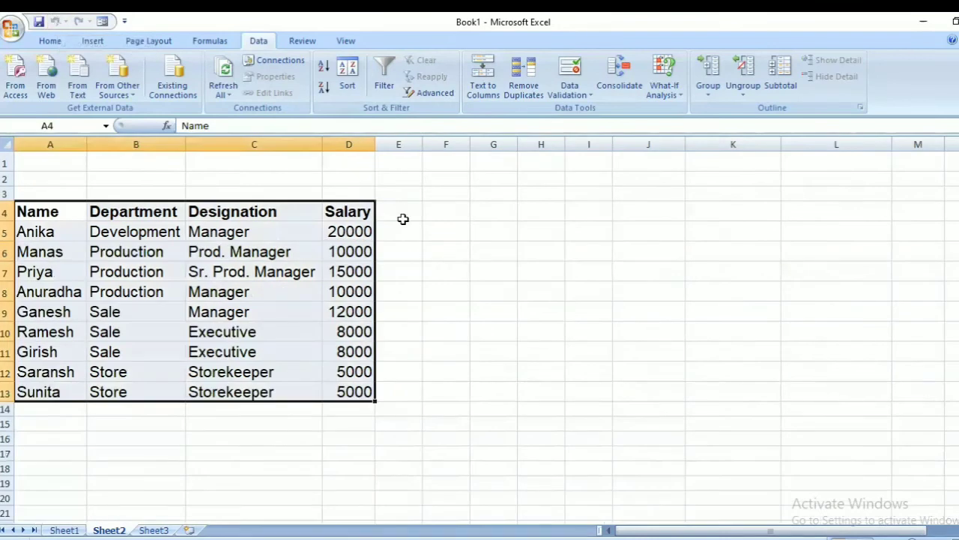
pyautogui.click(783, 84)
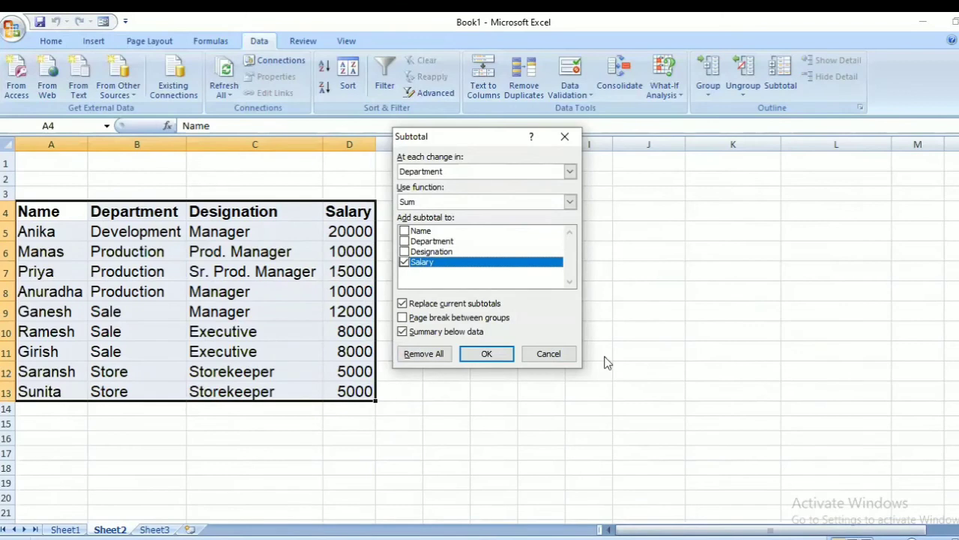
pyautogui.click(487, 354)
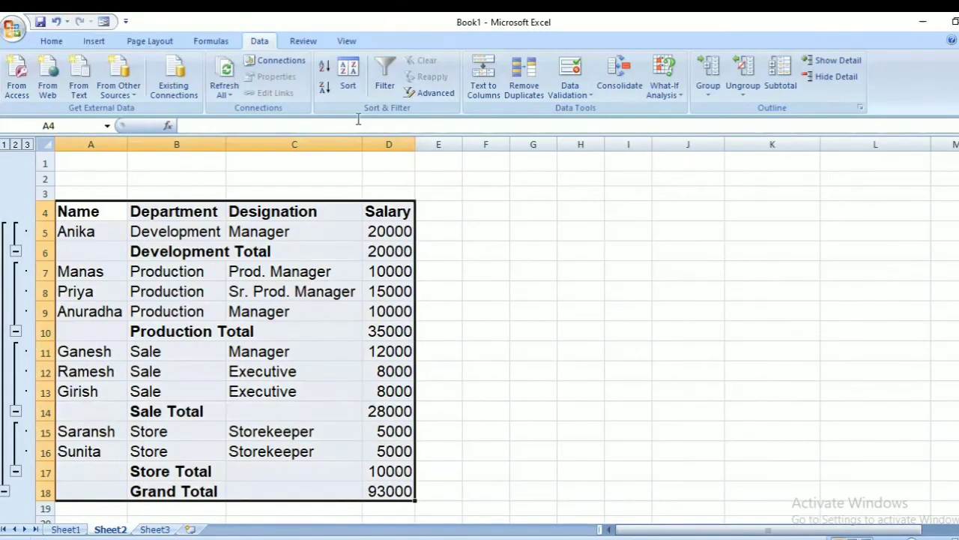
# Remove all subtotals from the employee table and deselect it
pyautogui.click(780, 77)
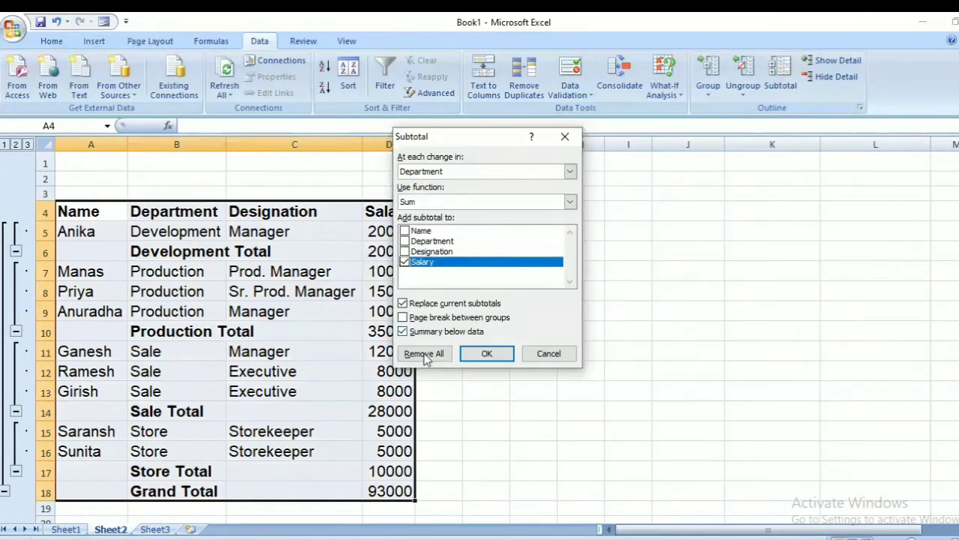
pyautogui.click(425, 354)
pyautogui.click(490, 327)
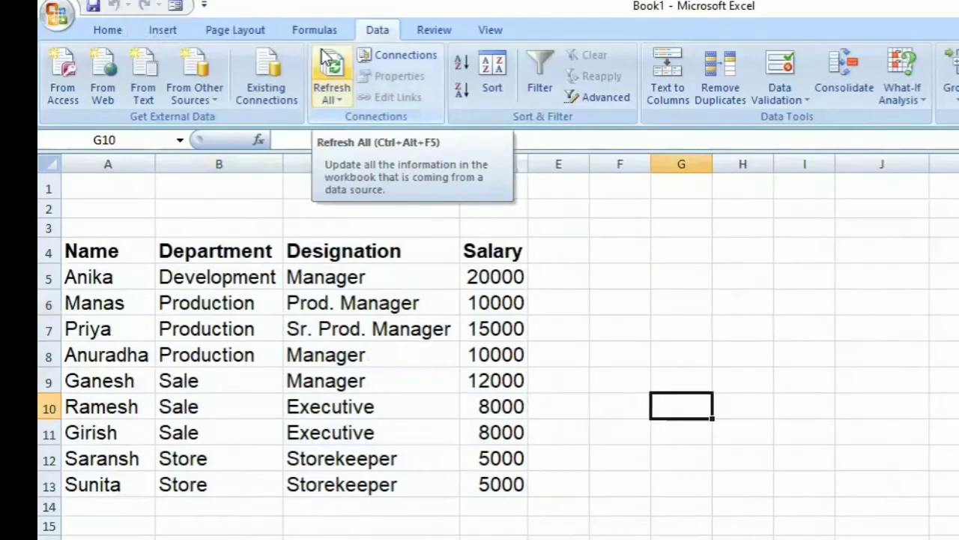
# Create a PivotTable from Sheet2 range A4:D13 on a new worksheet
pyautogui.click(164, 29)
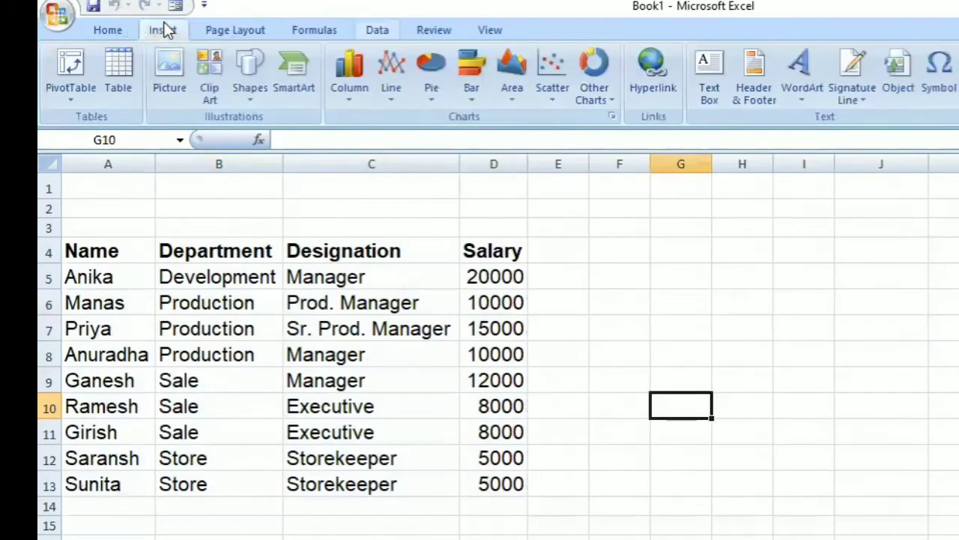
pyautogui.click(77, 75)
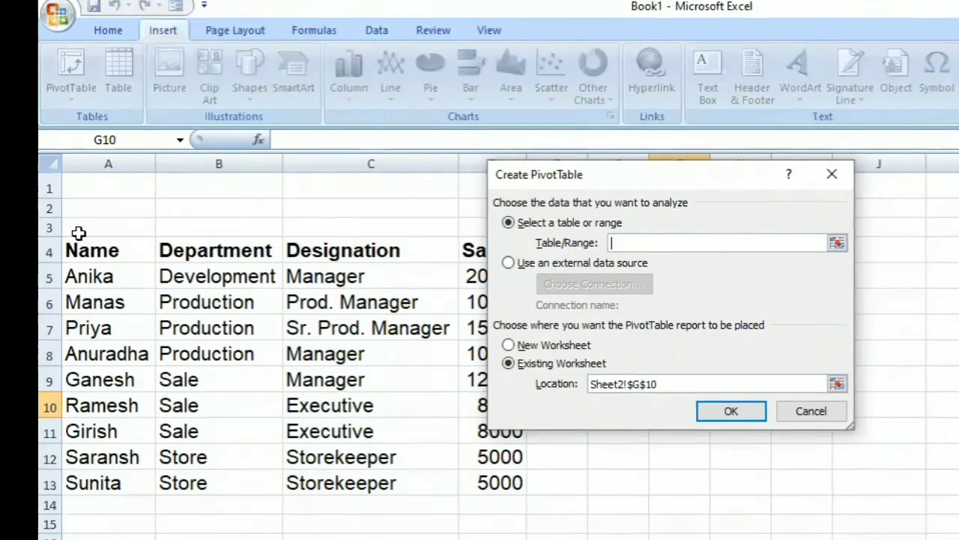
pyautogui.moveTo(82, 251); pyautogui.dragTo(491, 470)
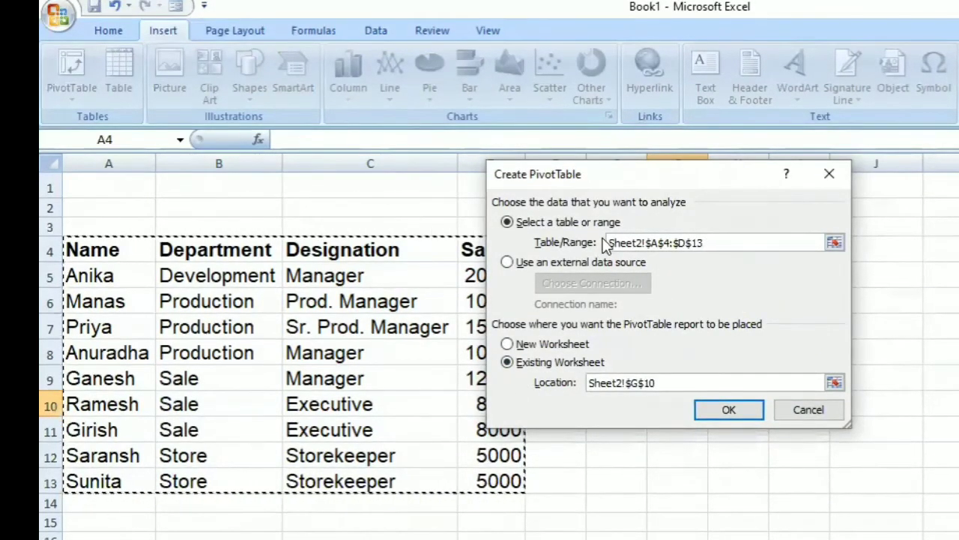
pyautogui.click(546, 344)
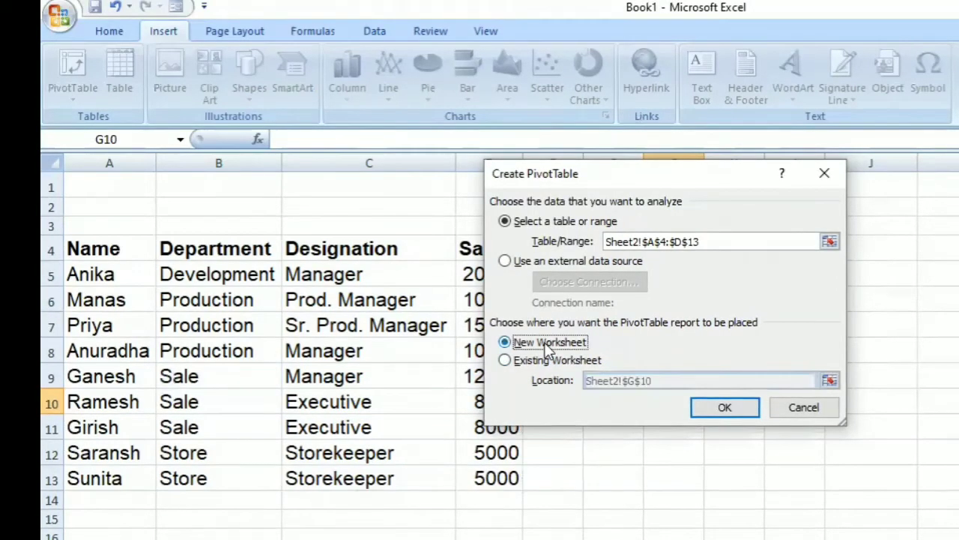
pyautogui.click(724, 407)
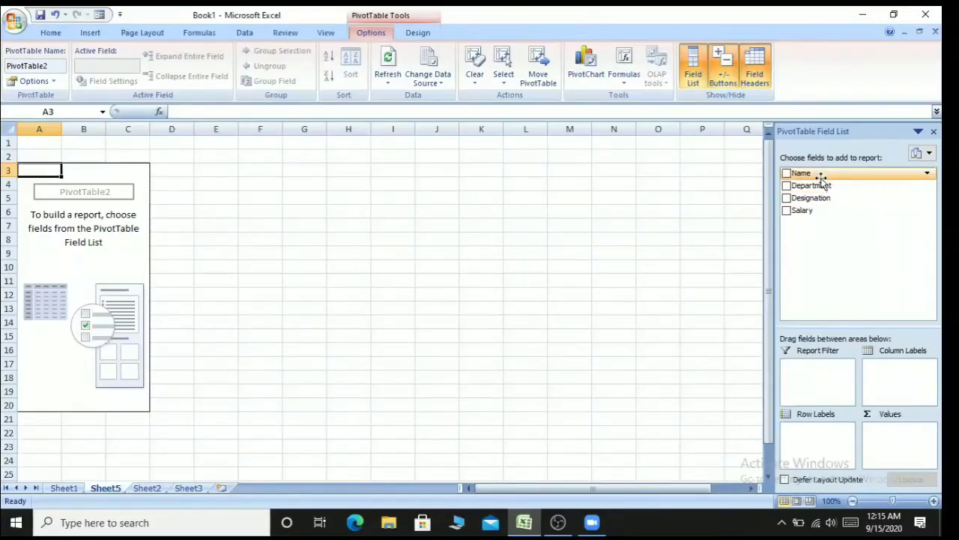
# Add the Department field to the PivotTable as row labels
pyautogui.moveTo(825, 189); pyautogui.dragTo(813, 426)
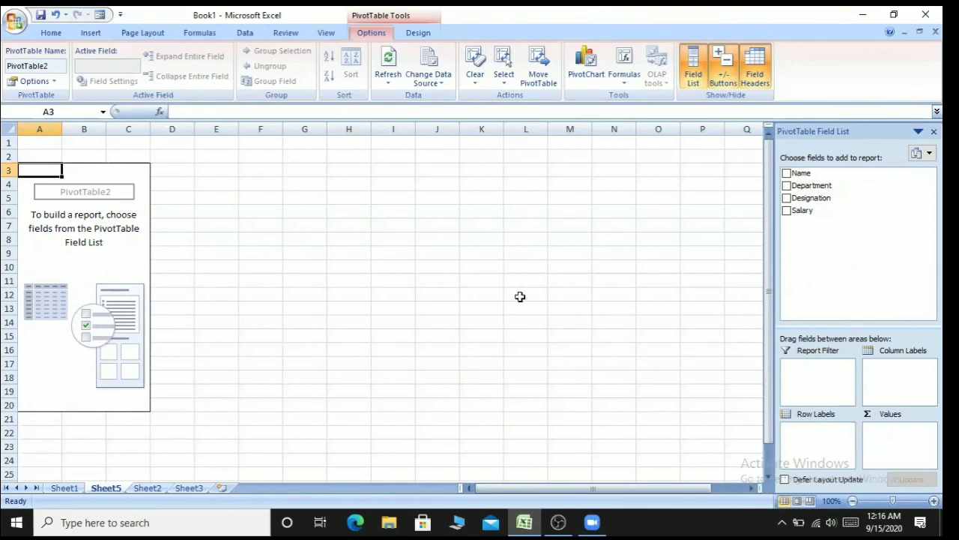
pyautogui.click(787, 186)
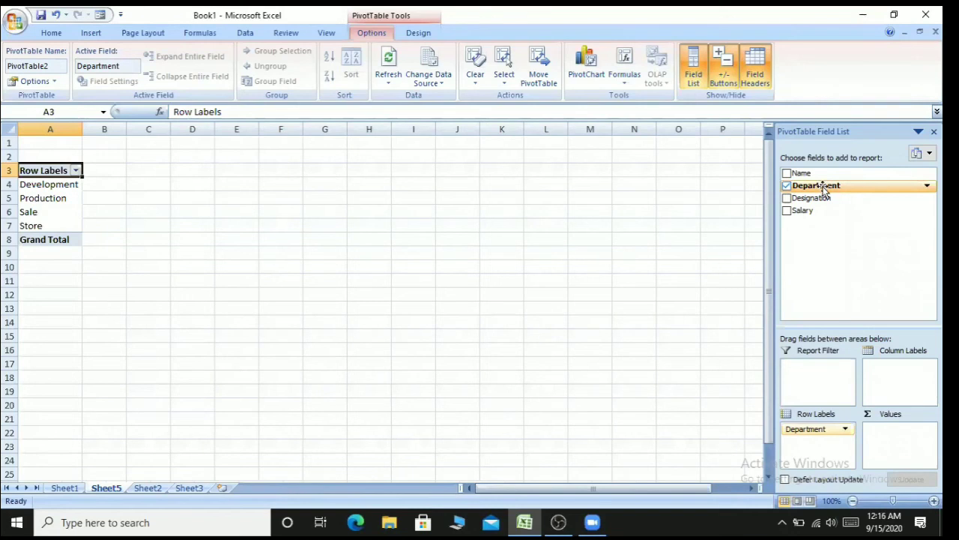
pyautogui.moveTo(824, 189); pyautogui.dragTo(824, 431)
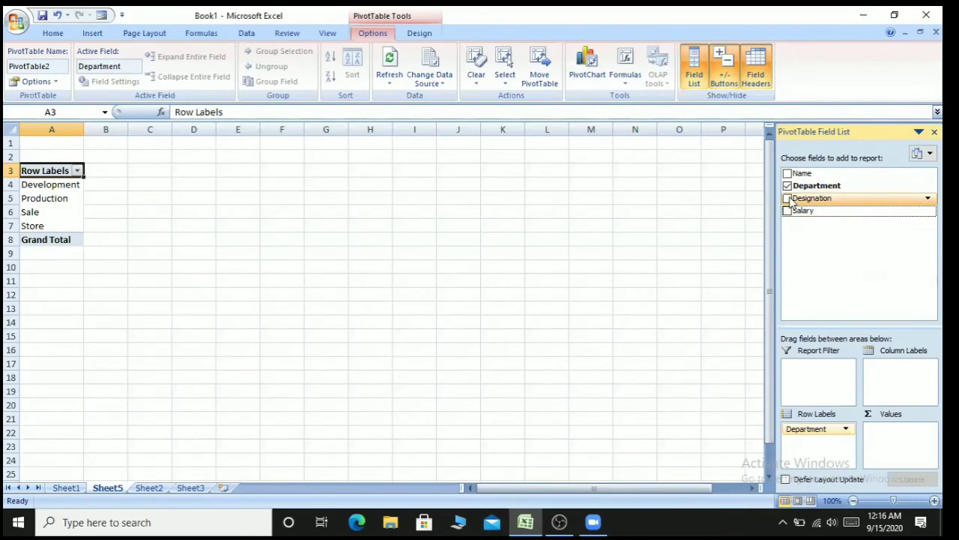
# Place the Designation field in the PivotTable's column labels and add Salary as a summed value
pyautogui.click(787, 198)
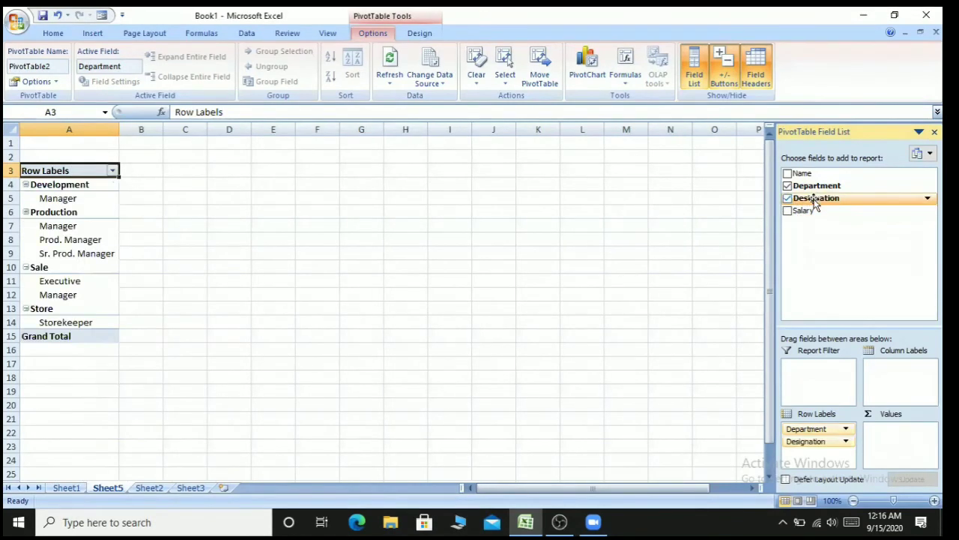
pyautogui.moveTo(816, 204); pyautogui.dragTo(882, 361)
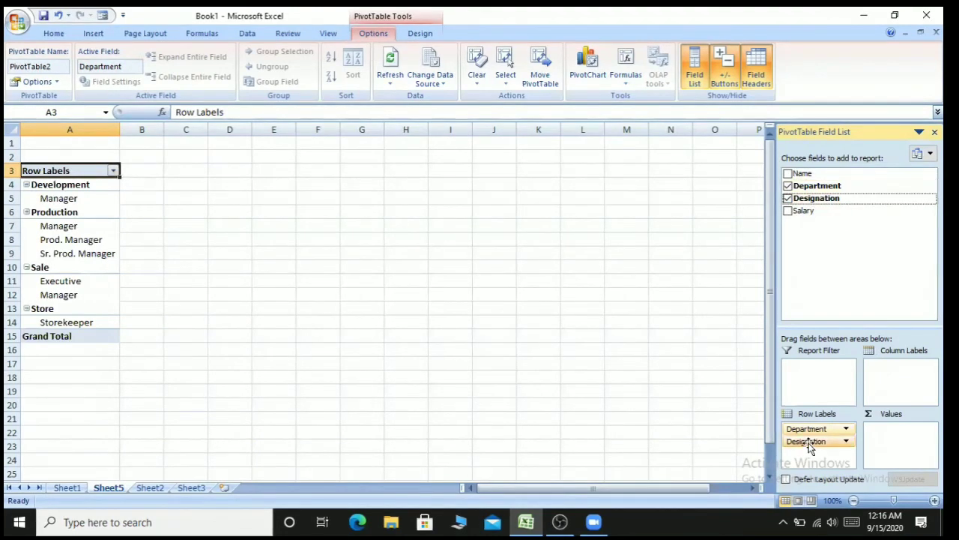
pyautogui.moveTo(806, 442); pyautogui.dragTo(900, 371)
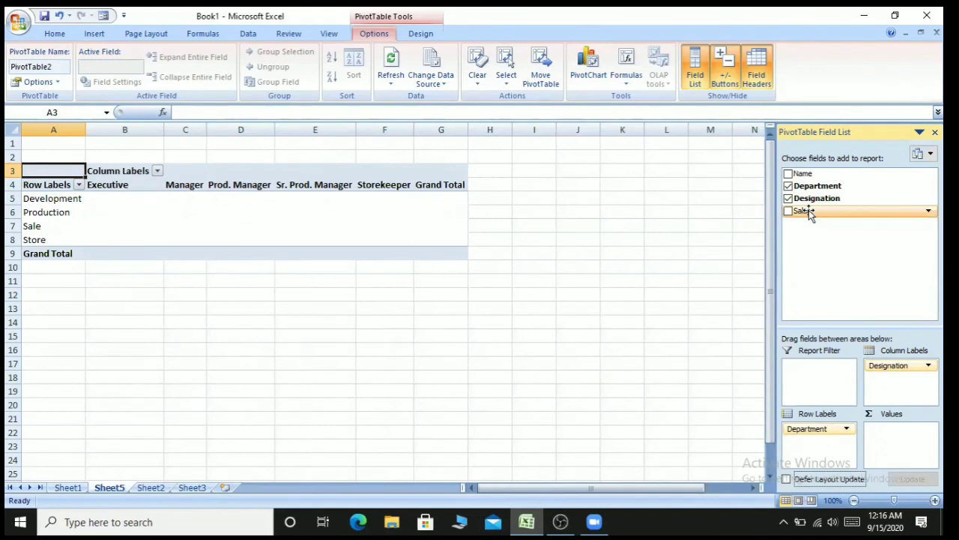
pyautogui.moveTo(809, 210); pyautogui.dragTo(903, 436)
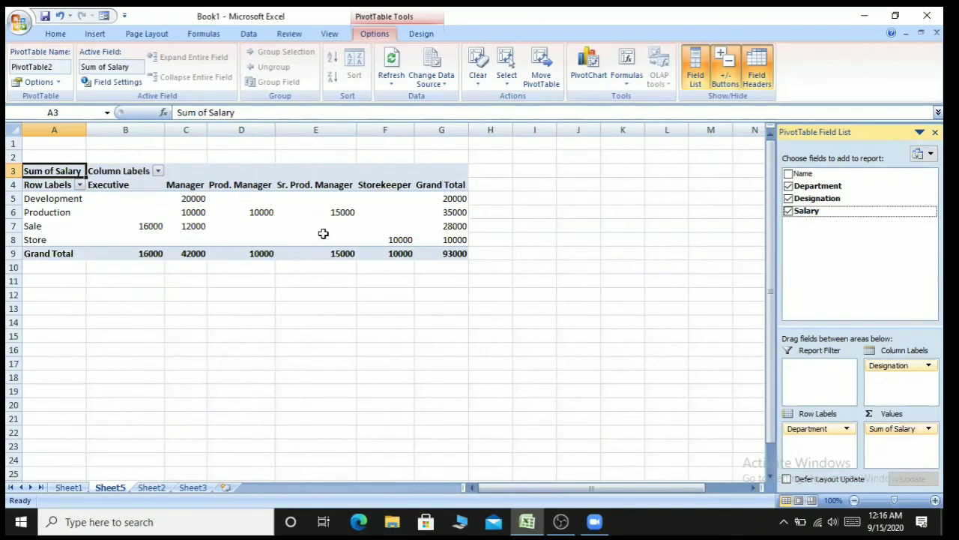
# Move Designation from the PivotTable's column labels to its row labels and remove the Department field
pyautogui.moveTo(323, 234)
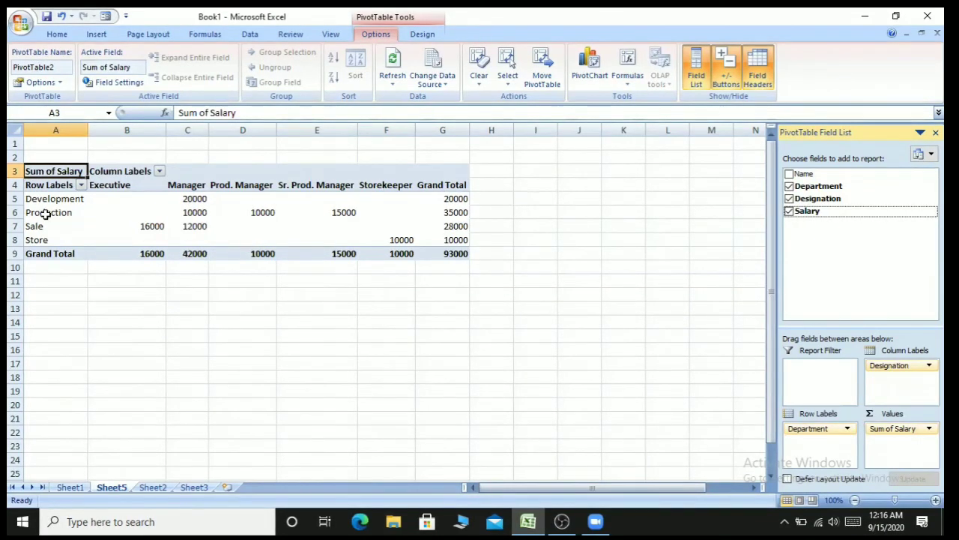
pyautogui.moveTo(193, 213)
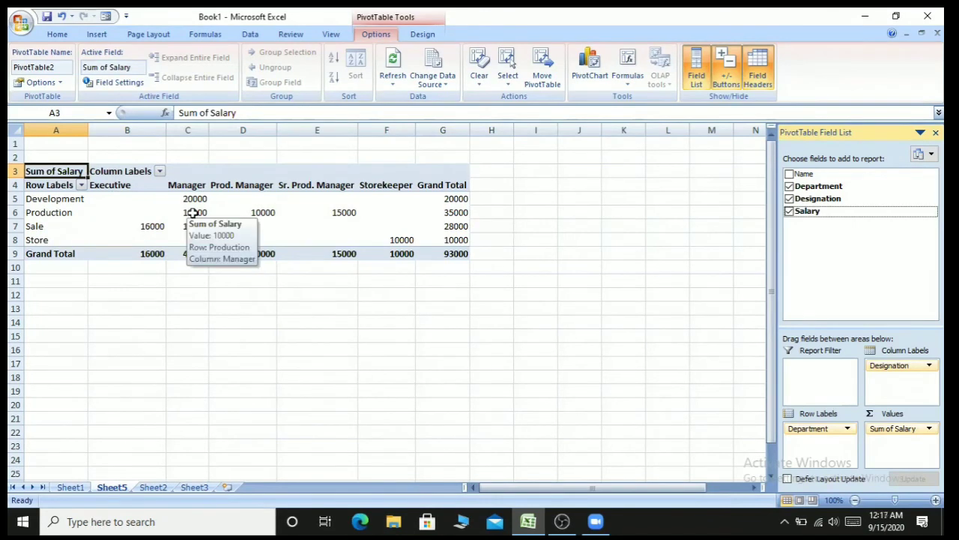
pyautogui.moveTo(255, 212)
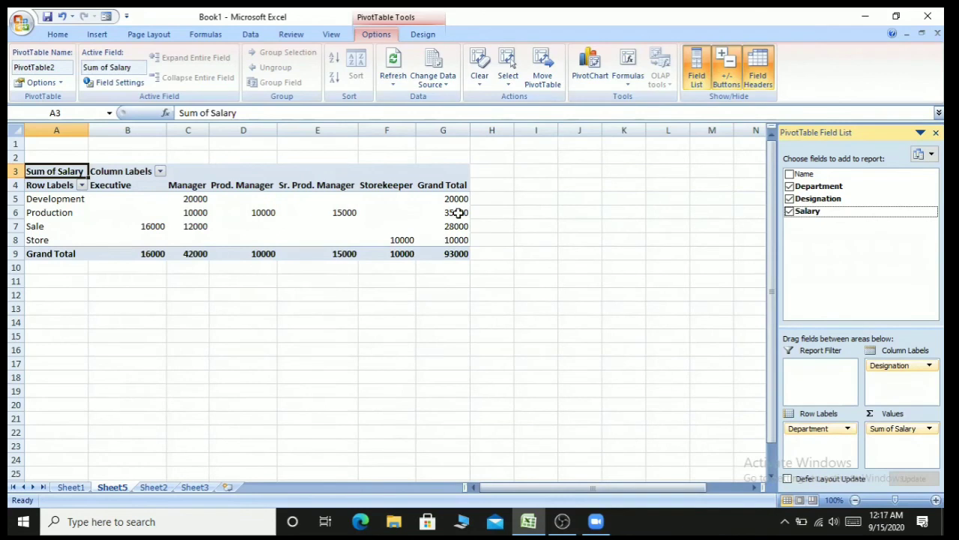
pyautogui.moveTo(462, 214)
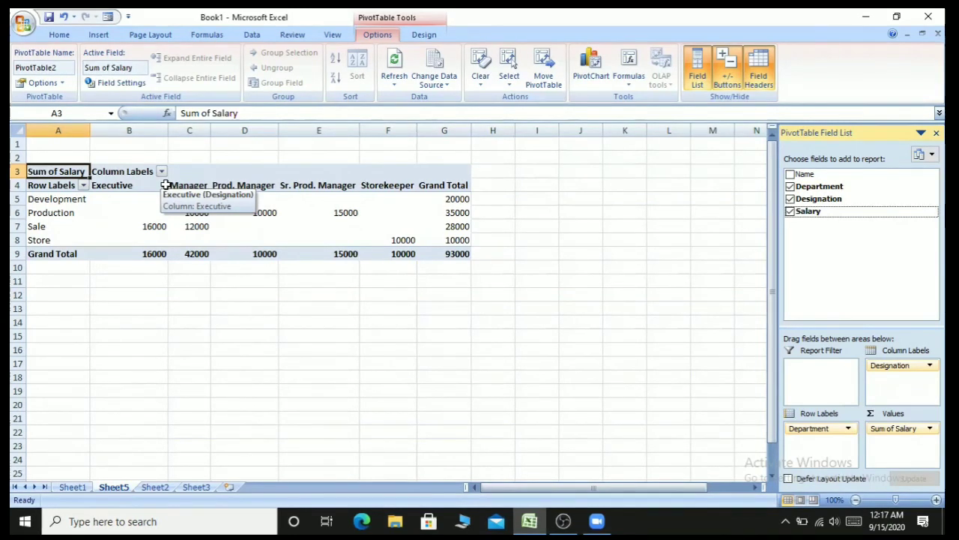
pyautogui.click(897, 367)
pyautogui.moveTo(897, 366); pyautogui.dragTo(819, 444)
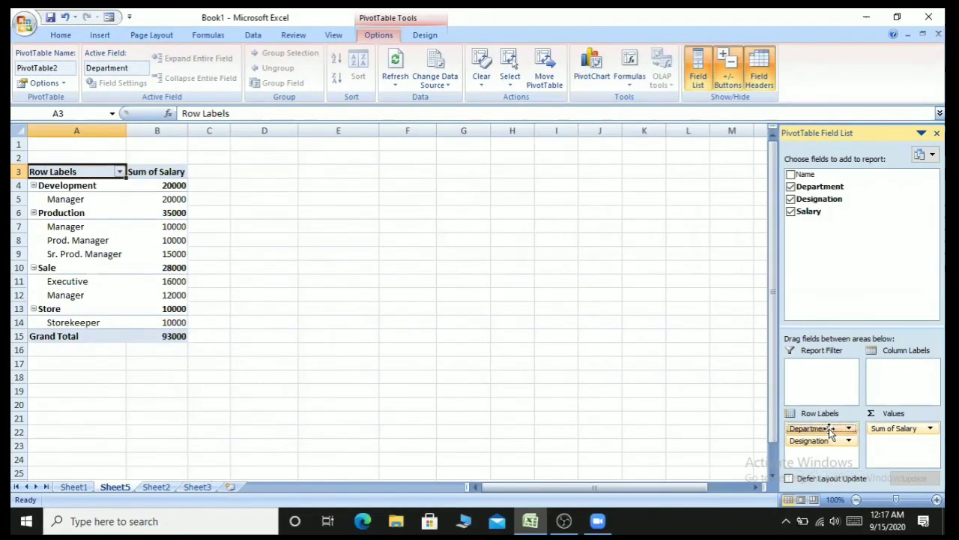
pyautogui.moveTo(834, 428); pyautogui.dragTo(820, 212)
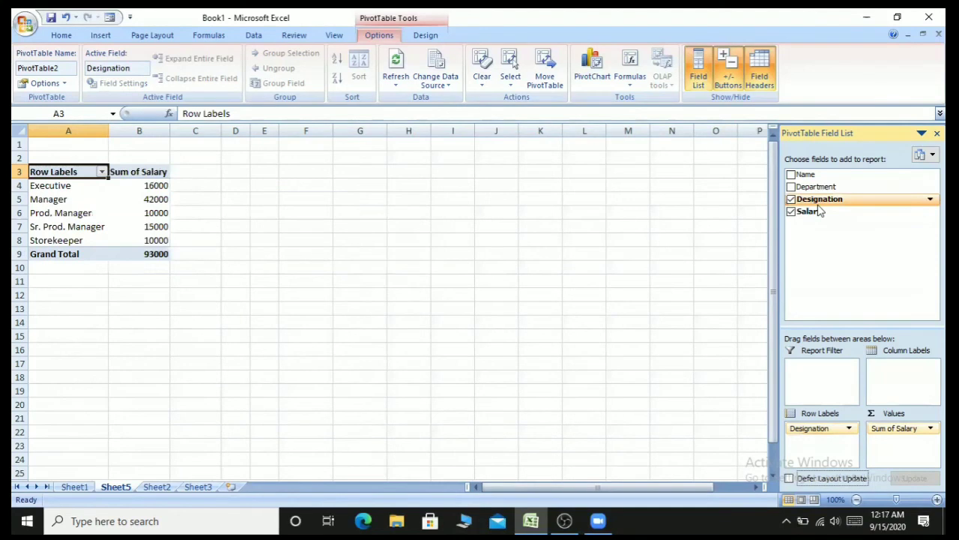